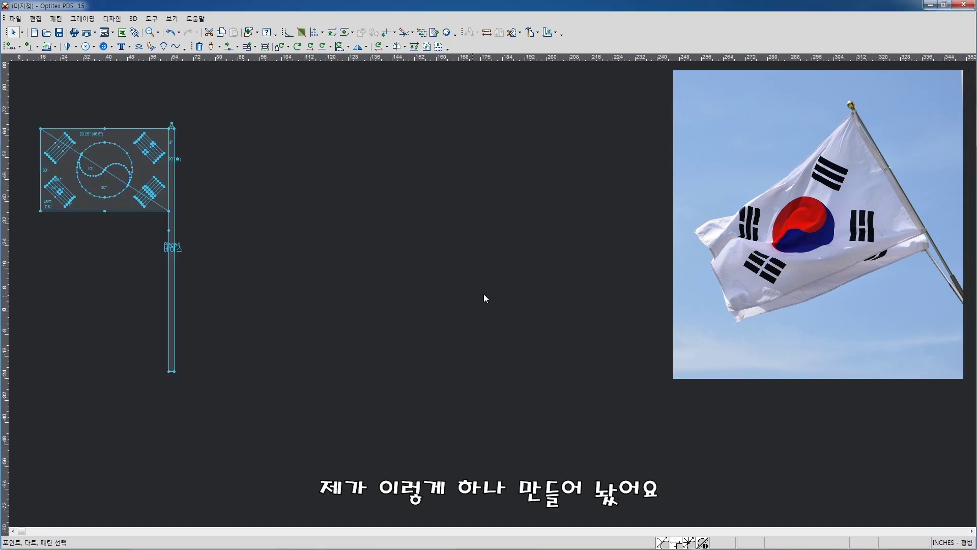
- Create a 23.25 by 30 rectangle piece and place it left of the flag pattern
scroll(493, 302, "up", 1)
middle_click_drag(446, 313, 493, 300)
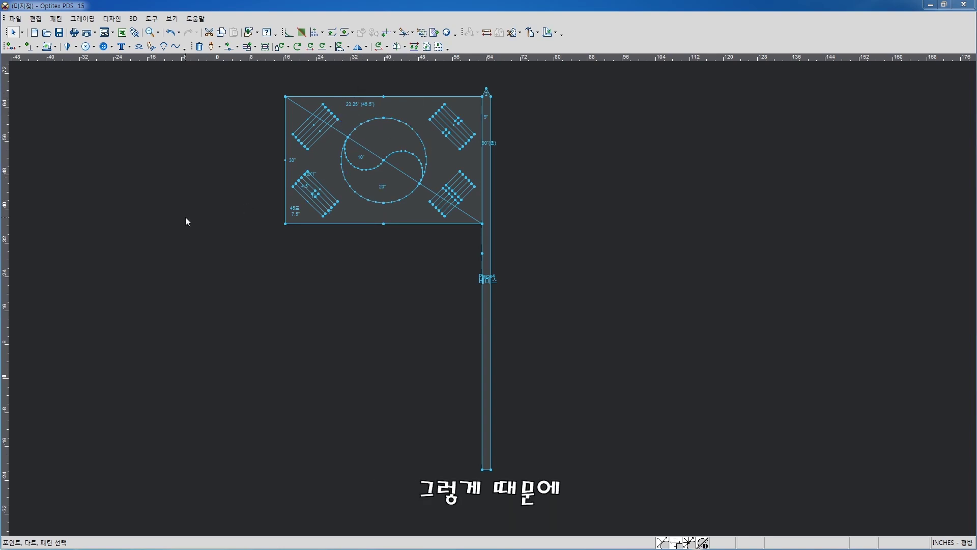
scroll(415, 312, "up", 3)
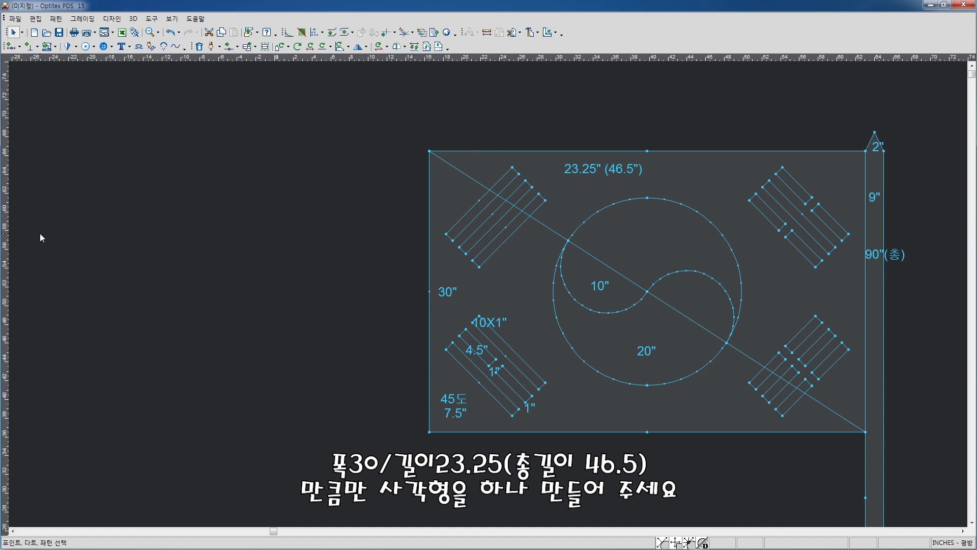
right_click(224, 251)
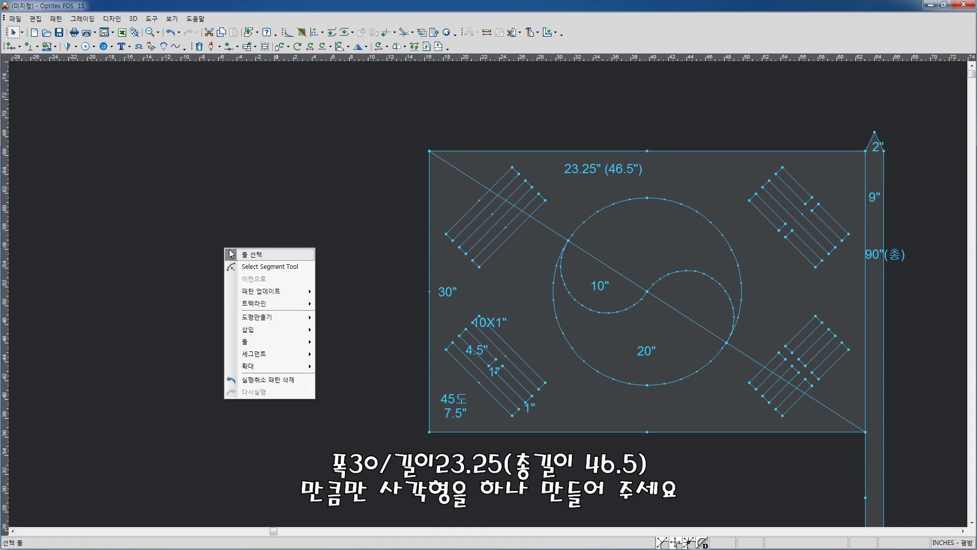
left_click(242, 255)
type("23.25")
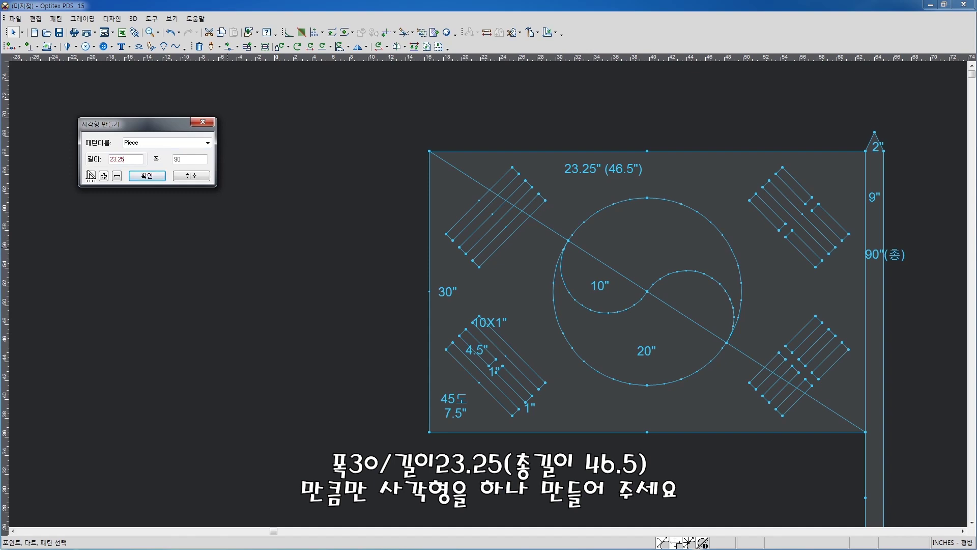
key("Tab")
type("30")
left_click(146, 175)
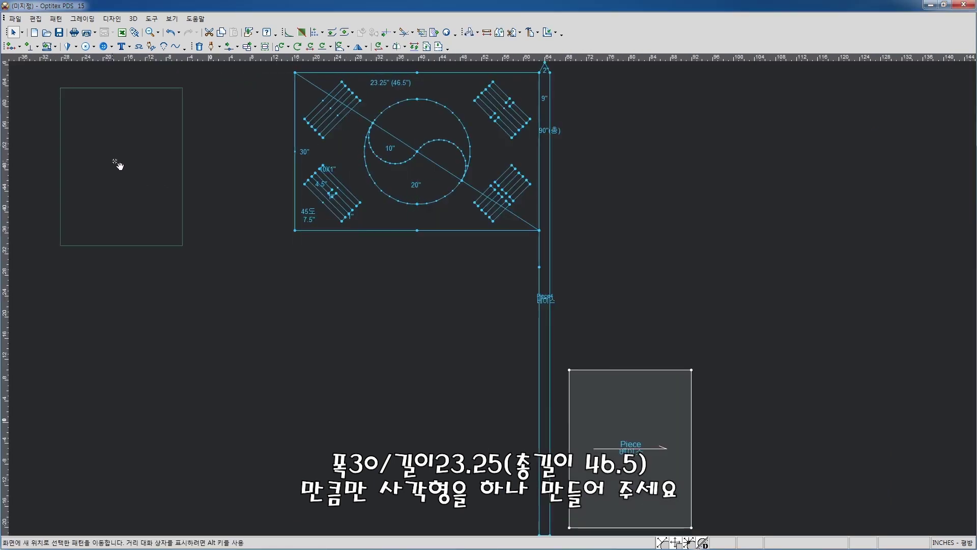
left_click(114, 161)
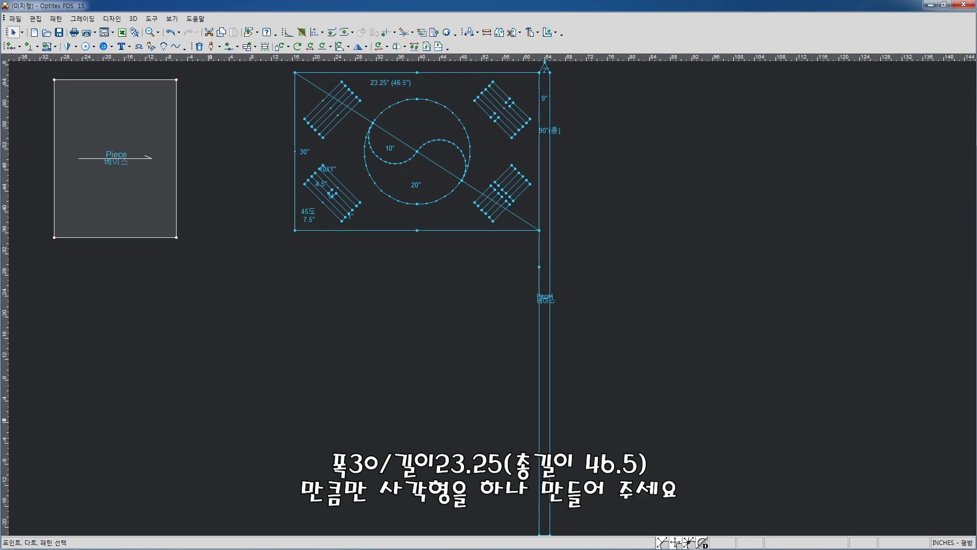
key("ctrl+z")
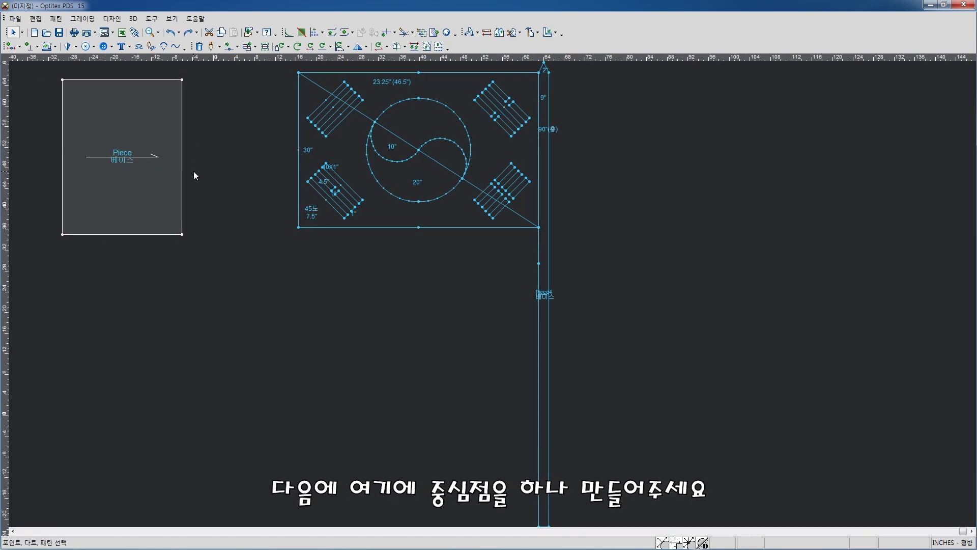
- Add a centre point at the midpoint of the piece's right edge
key("Insert")
left_click(181, 157)
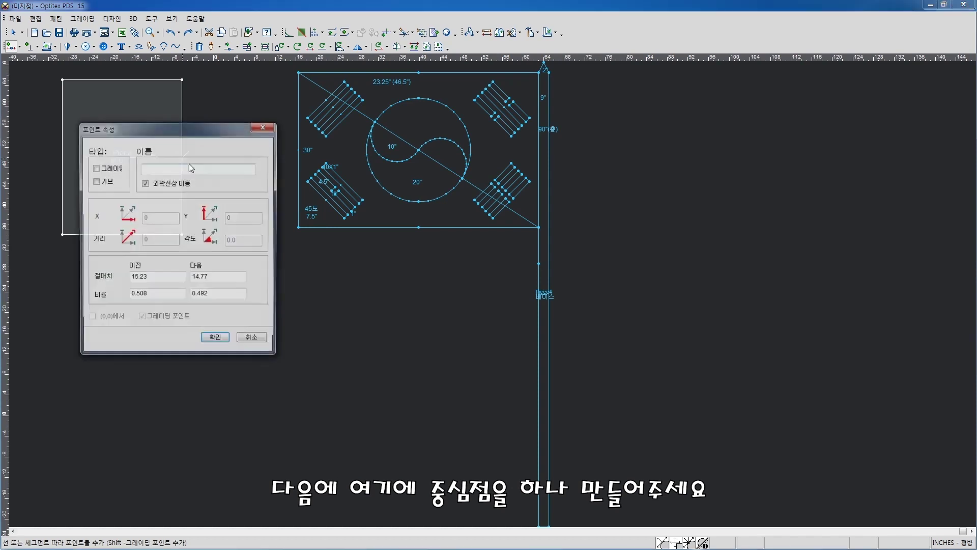
key("Return")
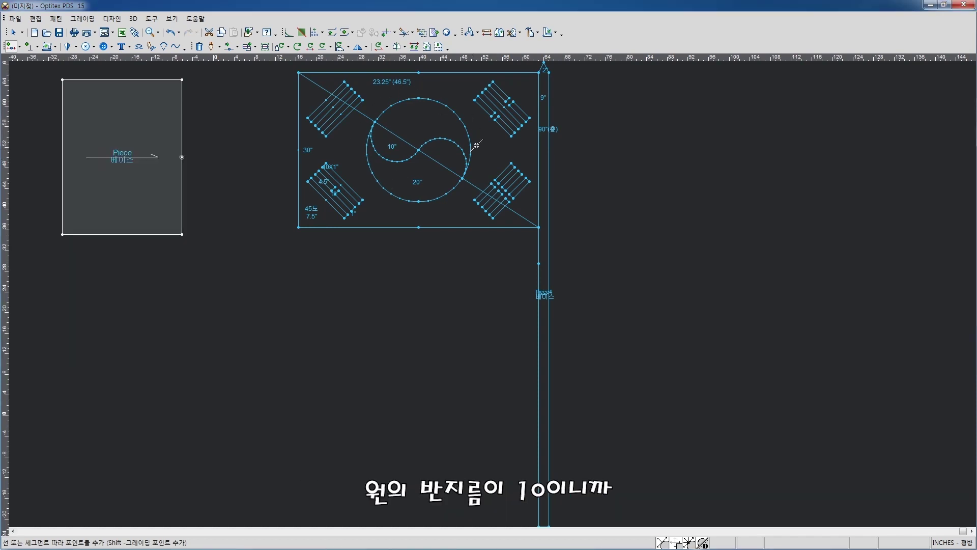
left_click(366, 136)
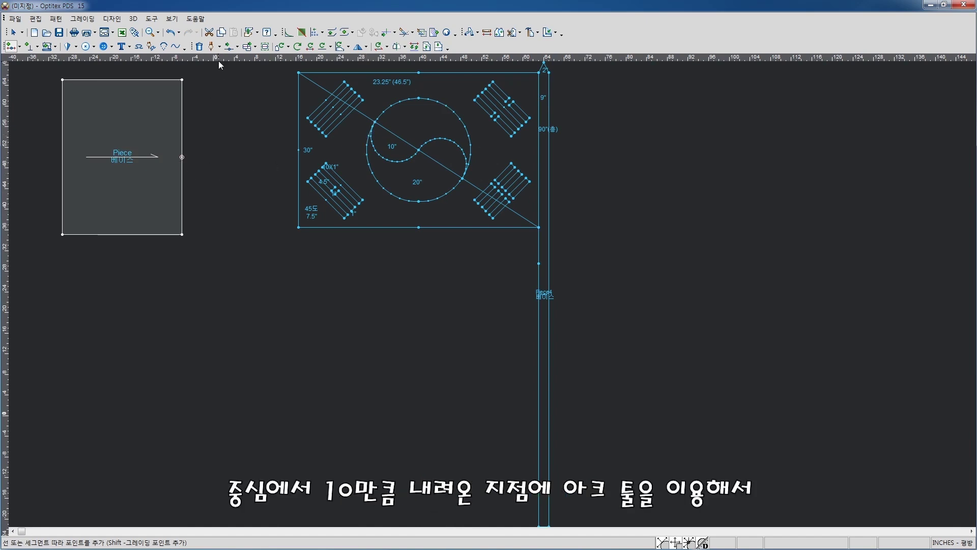
key("Escape")
- Place a horizontal guideline through the centre point, offset 10 below it
left_click(182, 157)
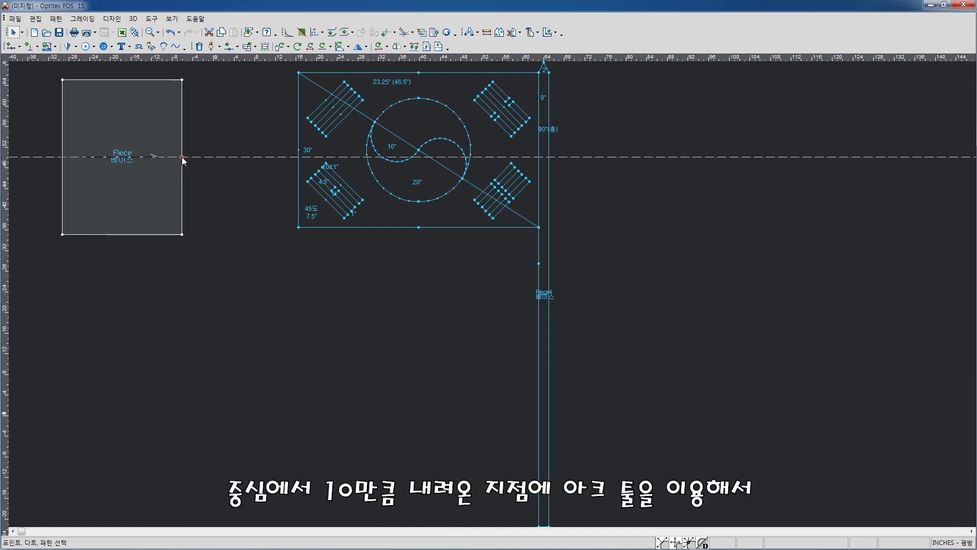
double_click(249, 155)
type("10")
key("Return")
- Start an arc at the guideline point on the right edge, ending 20 above it
key("a")
left_click(184, 208)
key("Return")
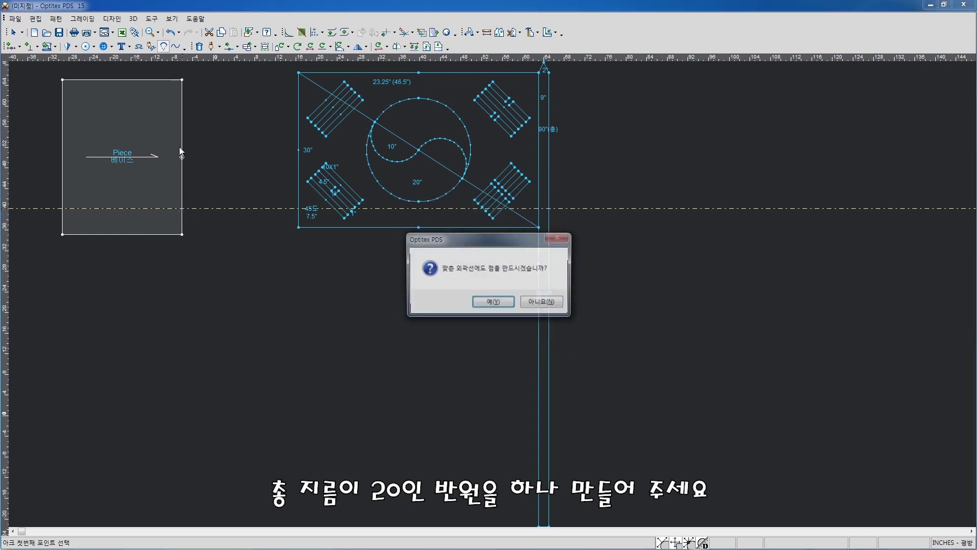
left_click(527, 298)
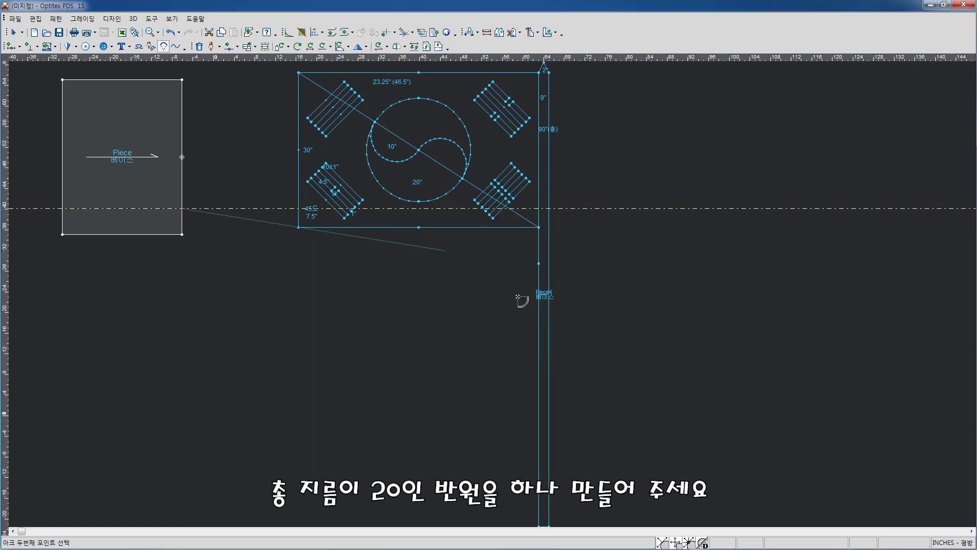
left_click(181, 114)
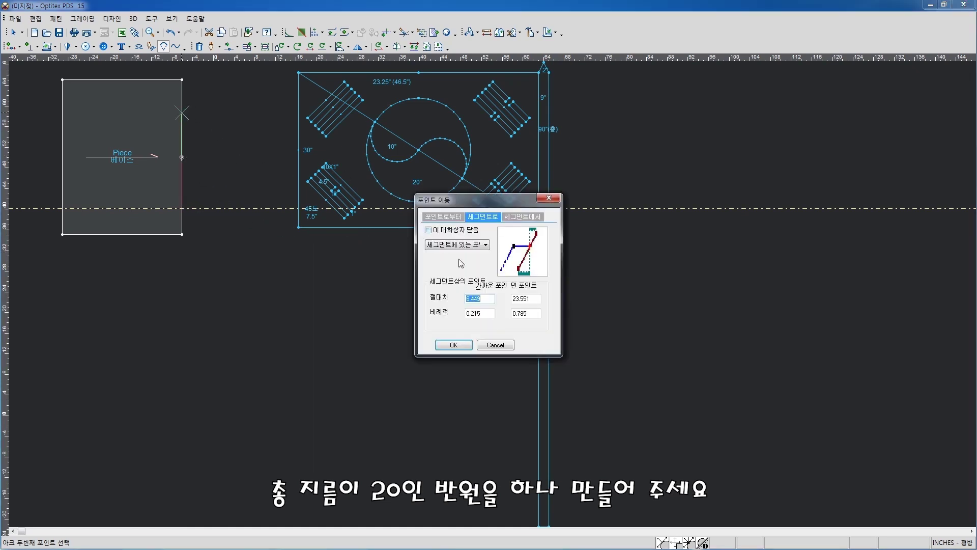
left_click(527, 299)
left_click(443, 217)
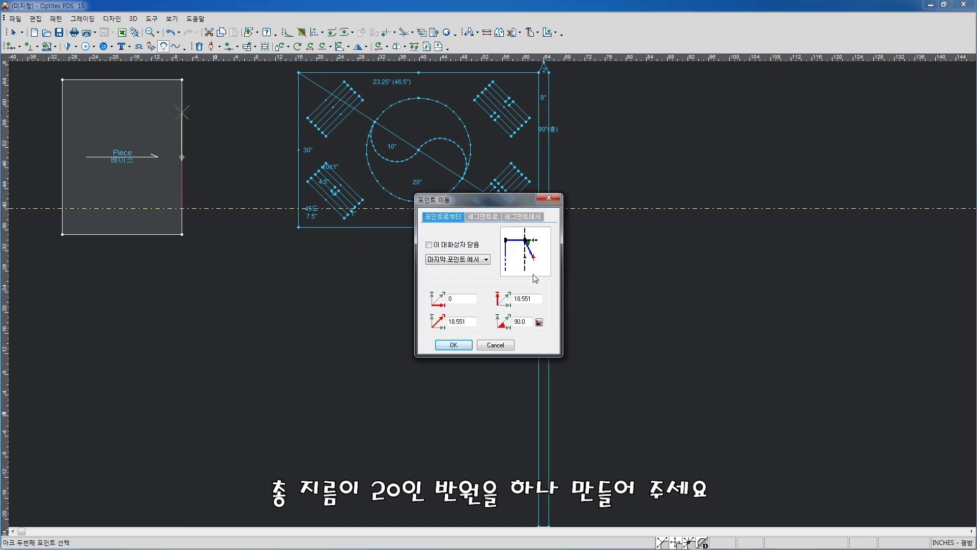
left_click(527, 298)
type("20")
key("Return")
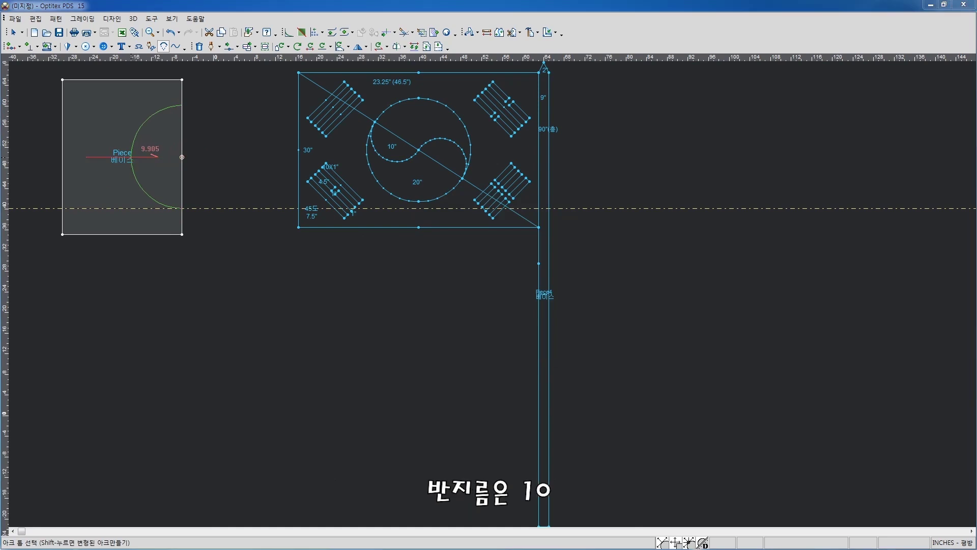
- Set the arc to radius -10 and length 10, forming the inward half circle
left_click(182, 157)
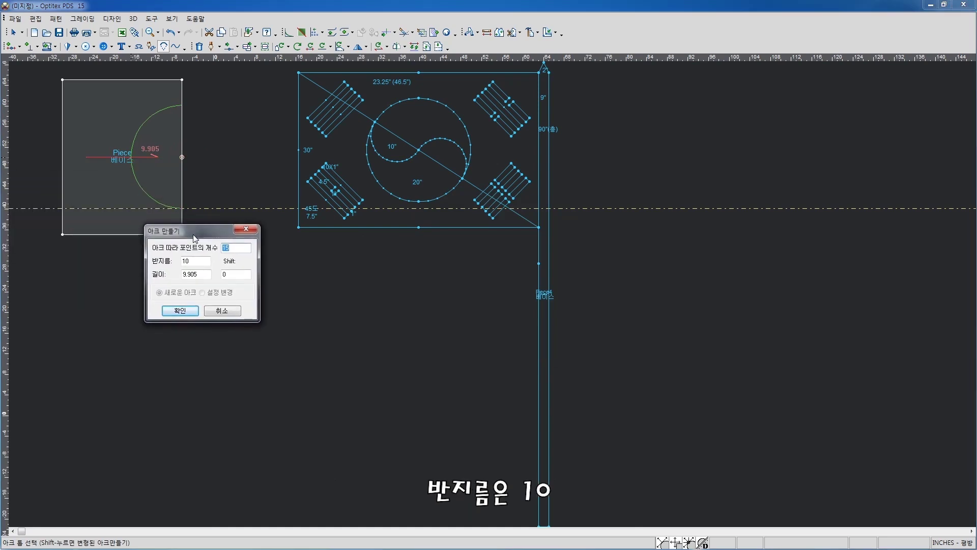
double_click(198, 278)
type("10")
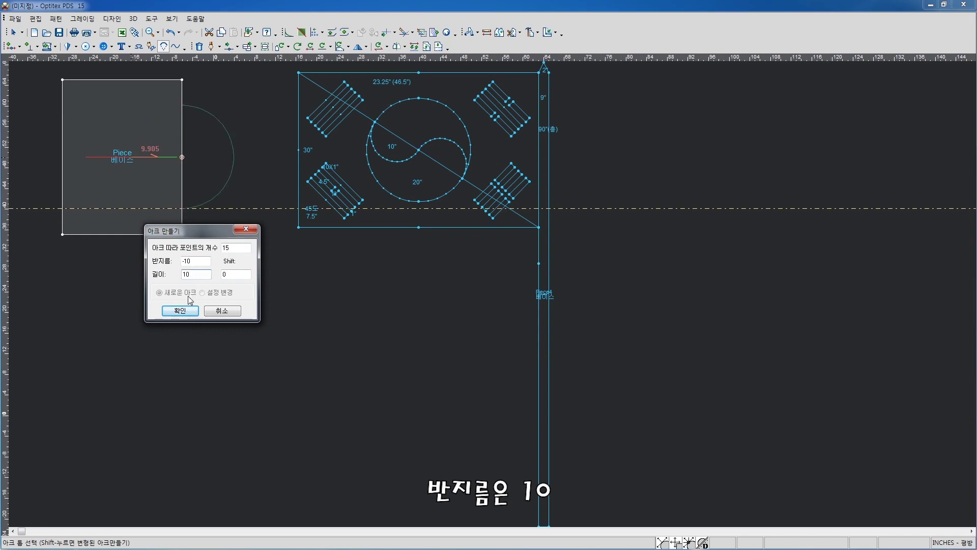
left_click(184, 310)
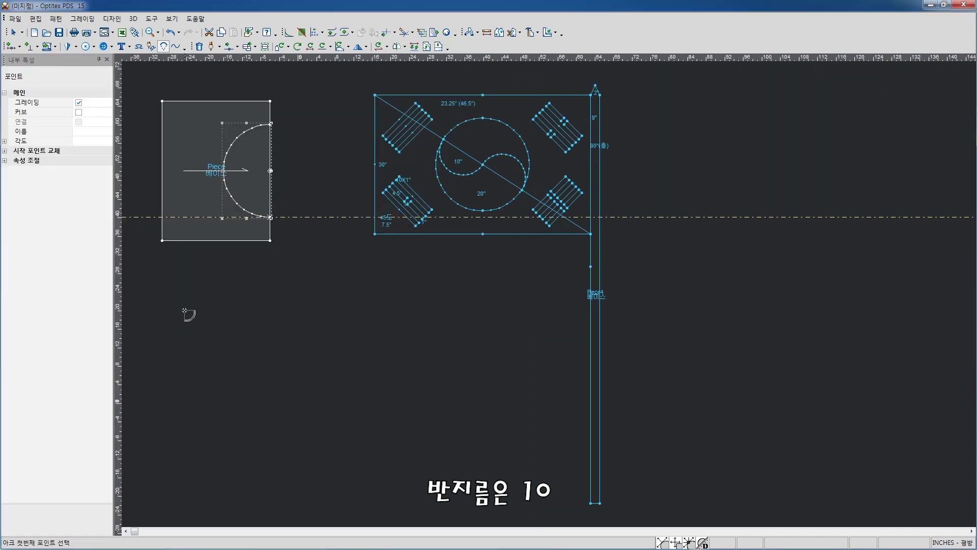
left_click(107, 60)
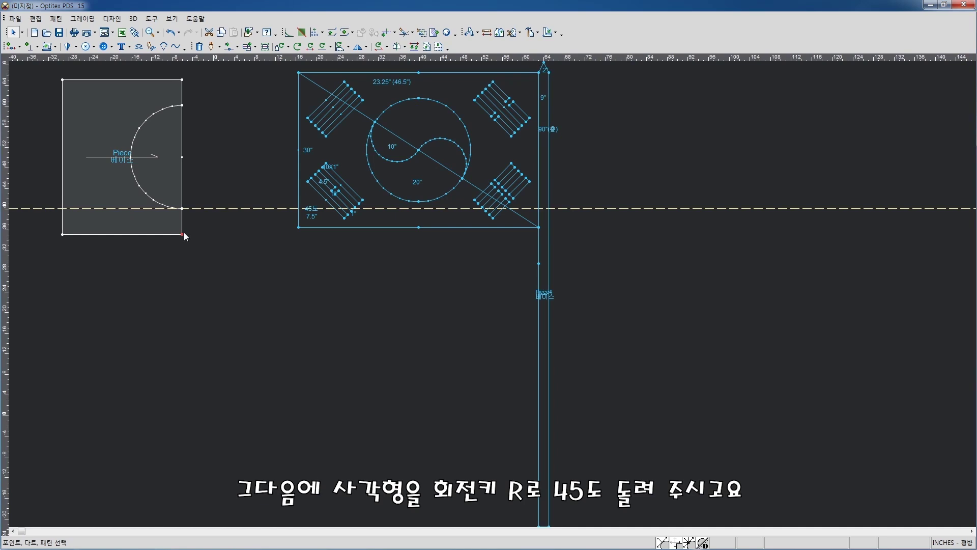
- Rotate the piece 45 degrees about its bottom-right corner
key("r")
left_click(183, 234)
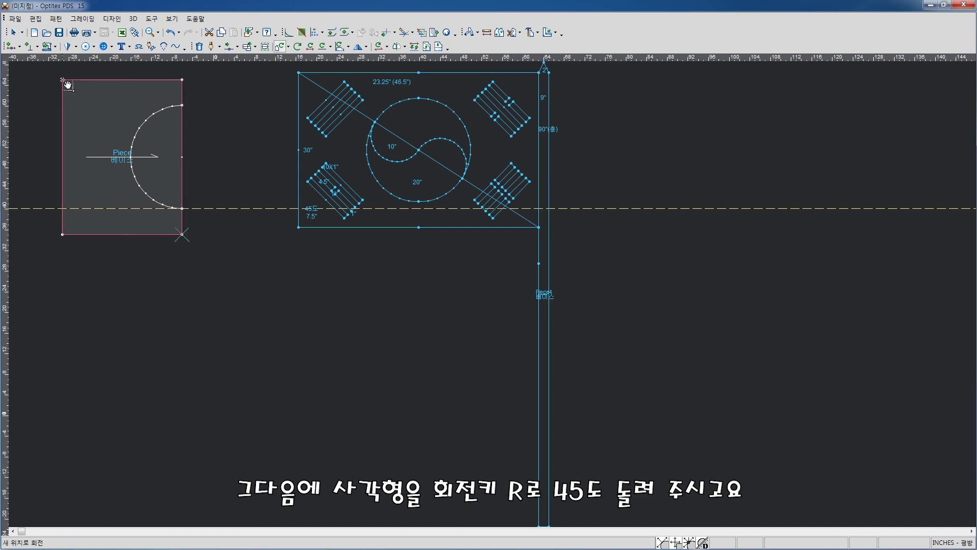
left_click(98, 84)
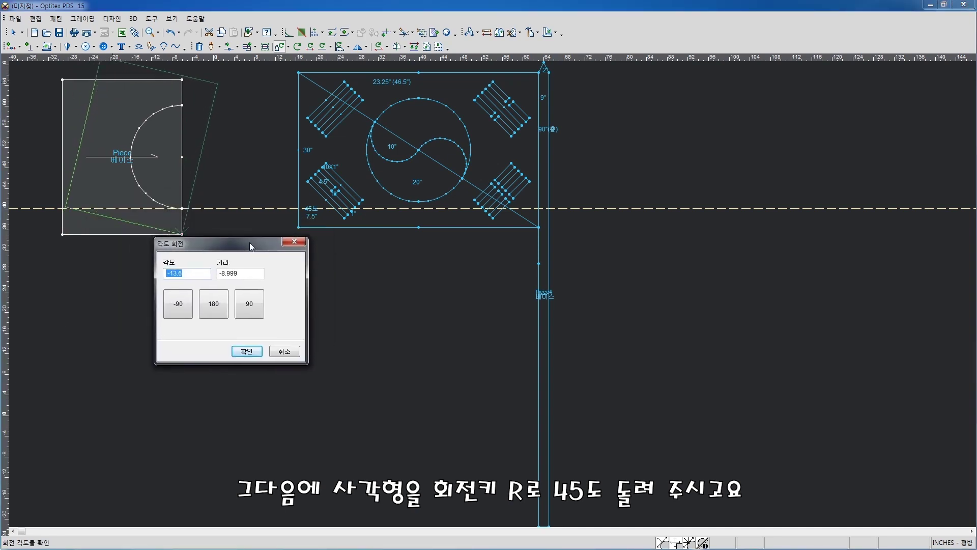
double_click(152, 290)
type("45")
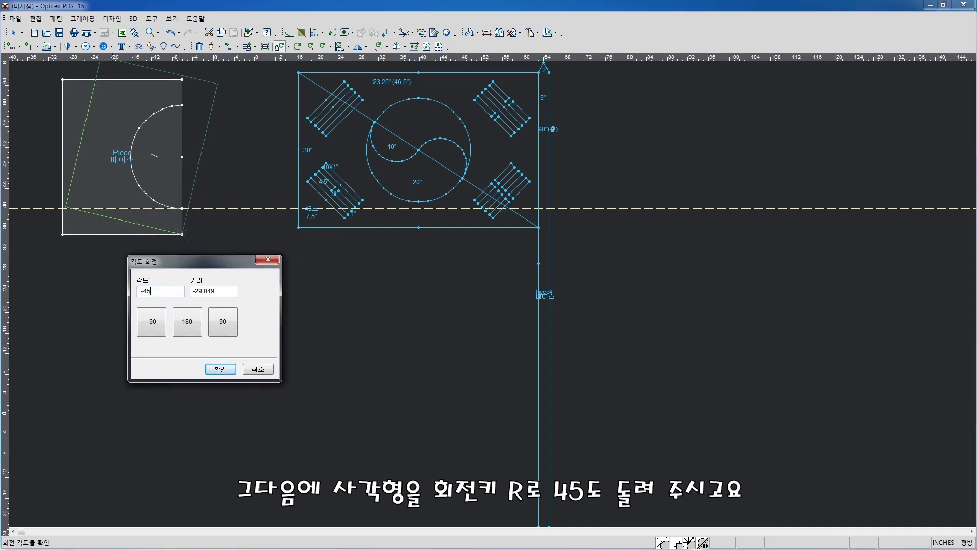
key("Return")
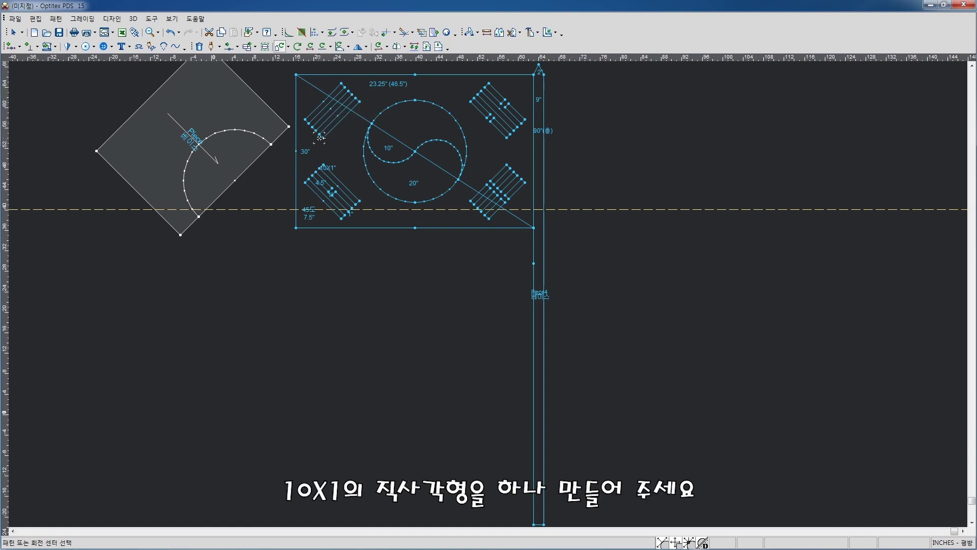
- Create a 10 by 1 rectangle piece and place it on the canvas
right_click(229, 229)
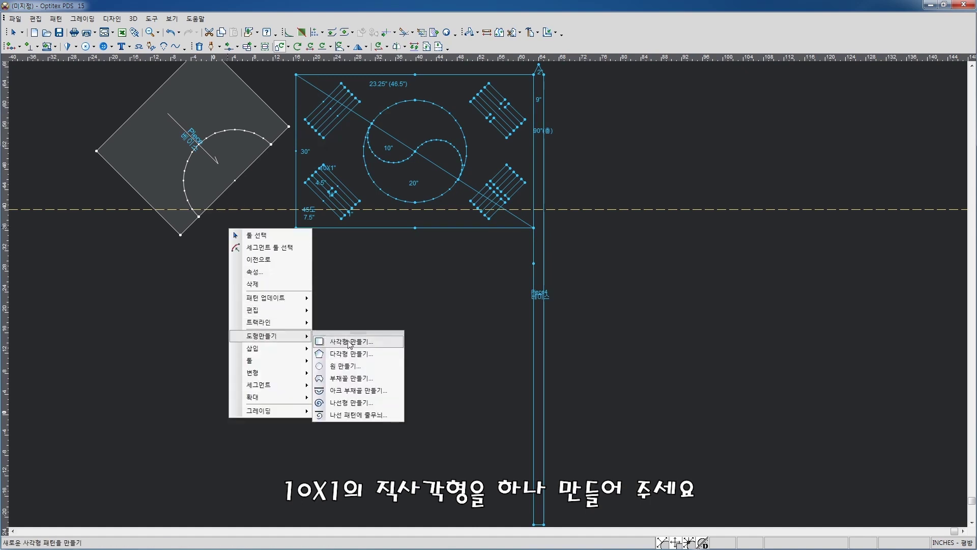
left_click(350, 342)
double_click(137, 143)
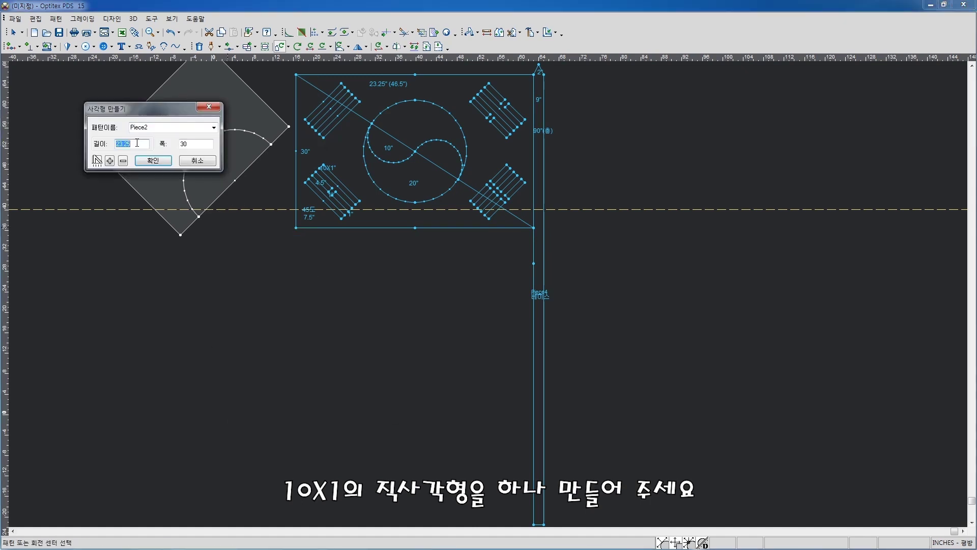
type("10")
key("Tab")
type("1")
left_click(153, 160)
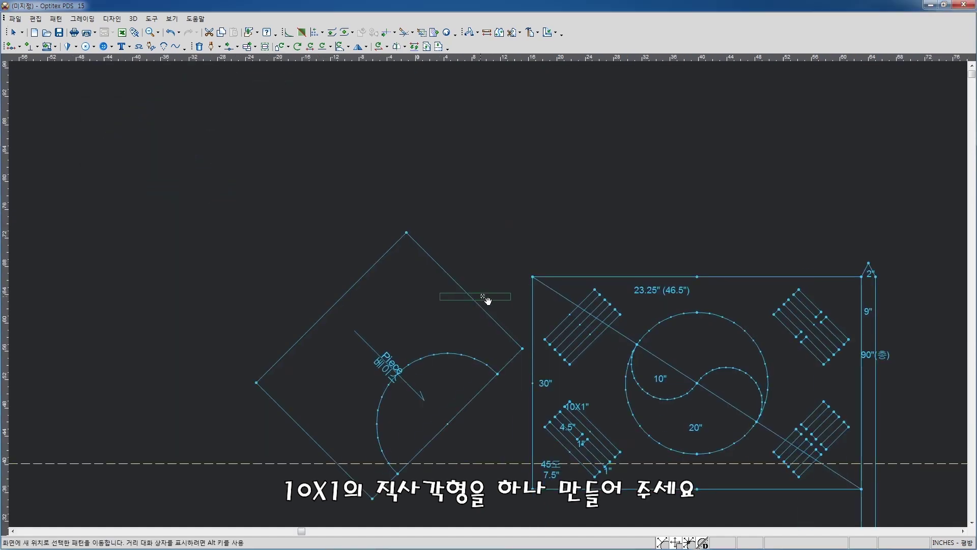
scroll(487, 300, "up", 2)
left_click(501, 197)
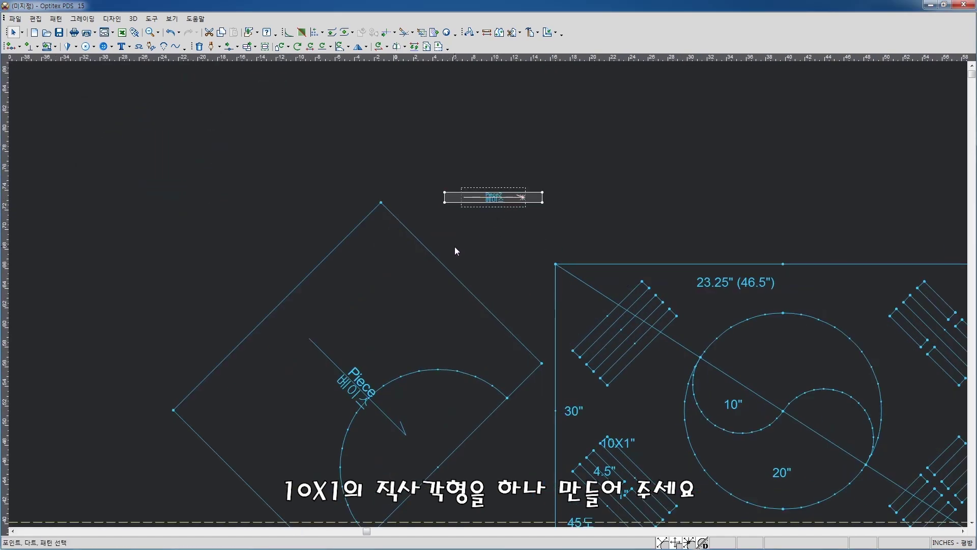
- Add a horizontal guideline 7.5 below the diamond's top corner and a vertical one through it
left_click_drag(378, 58, 386, 75)
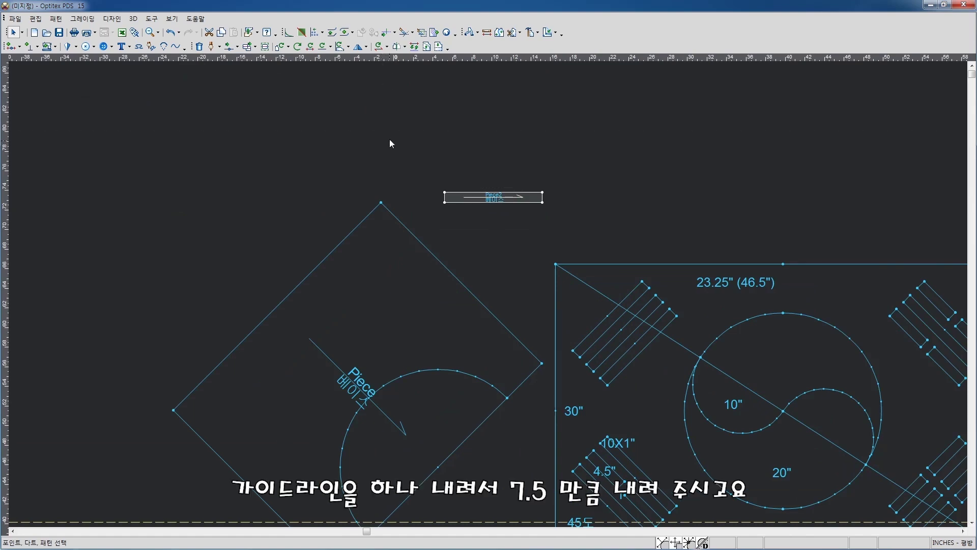
left_click_drag(390, 185, 388, 202)
double_click(389, 202)
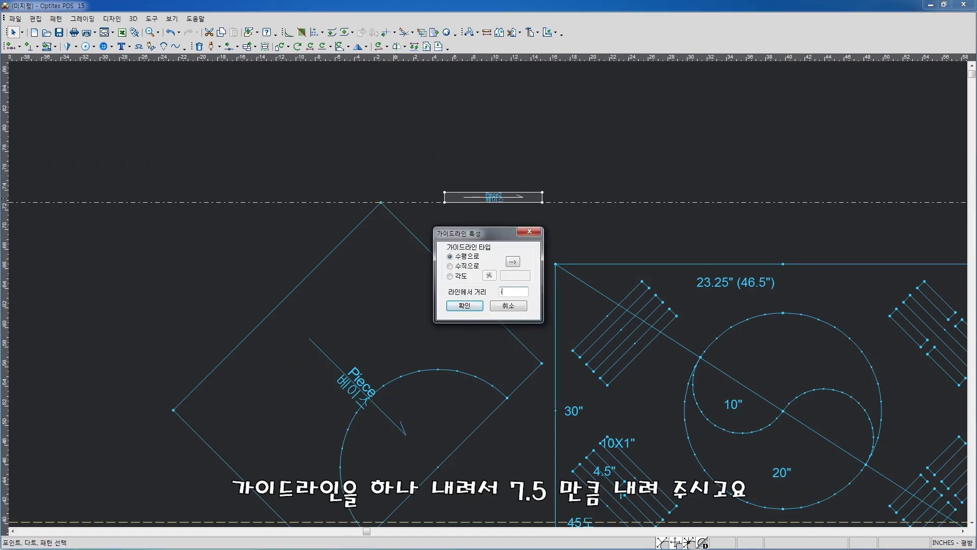
type("-7.5")
key("Return")
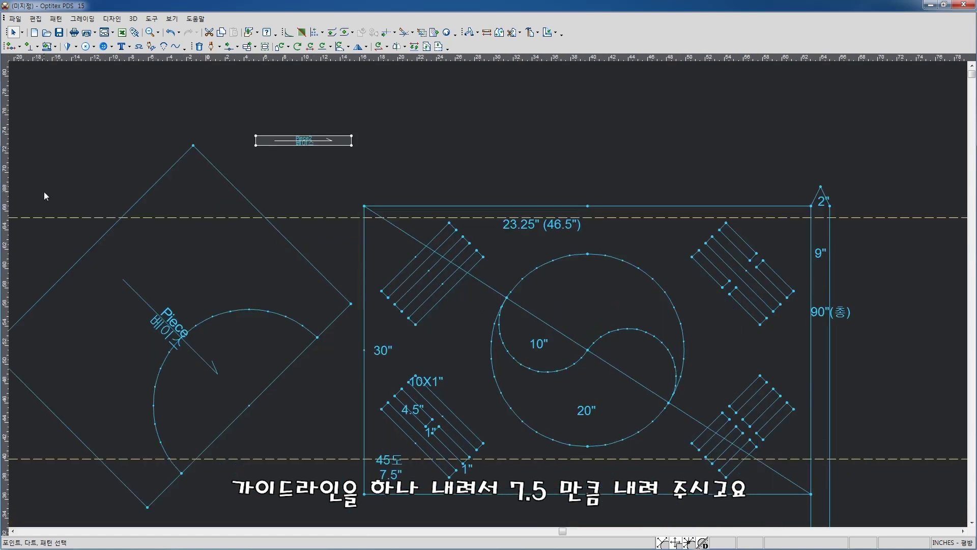
left_click(193, 147)
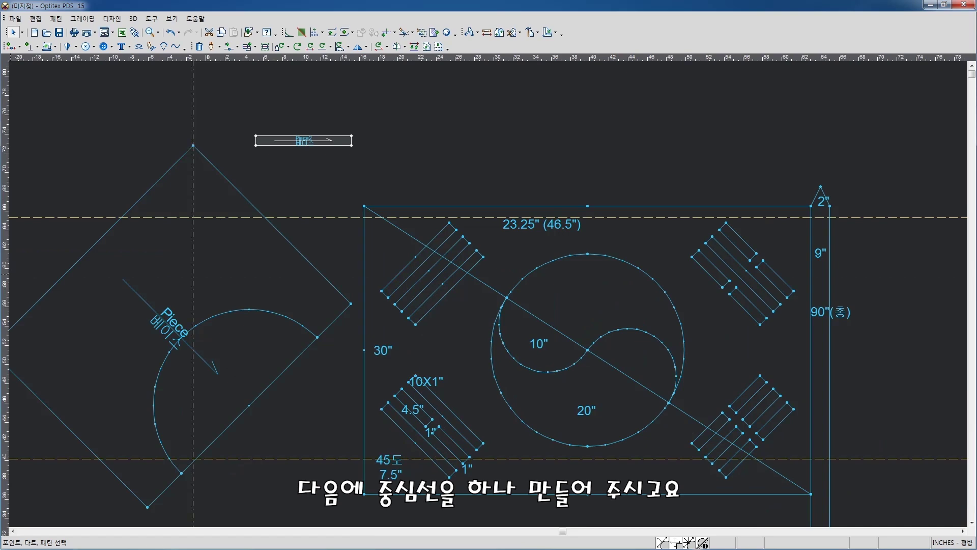
- Add one equally spaced centre point at 5 on the 10x1 rectangle's top edge
left_click(350, 135)
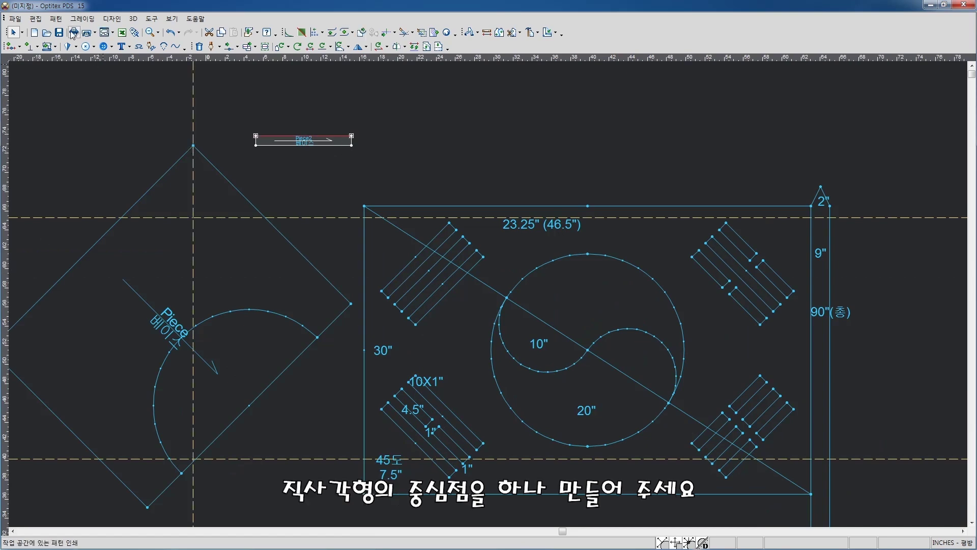
left_click(105, 22)
mouse_move(170, 48)
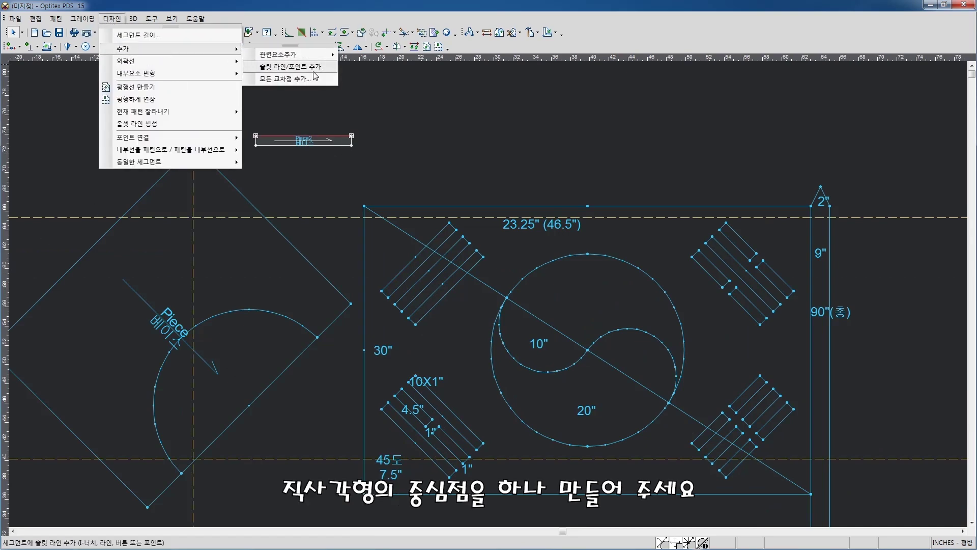
left_click(299, 72)
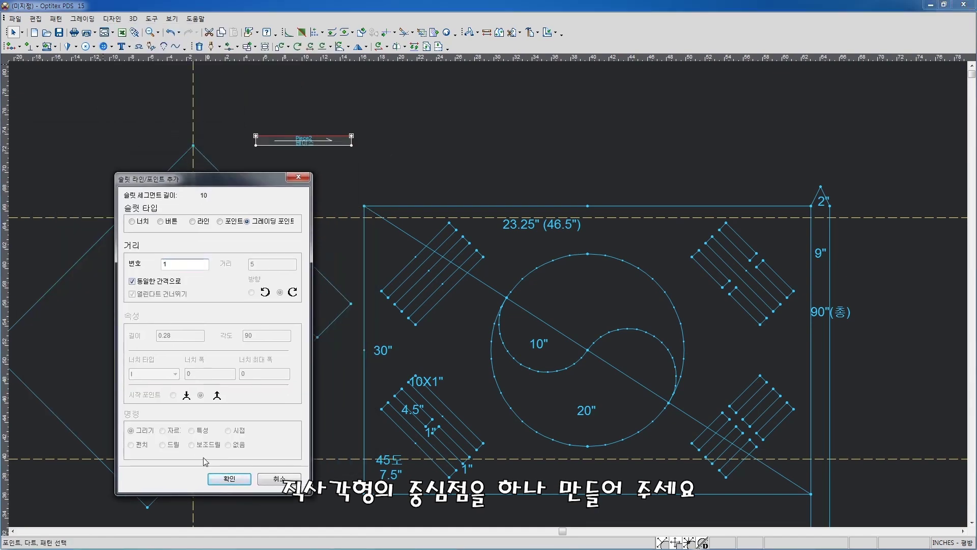
left_click(220, 479)
right_click(385, 128)
key("Escape")
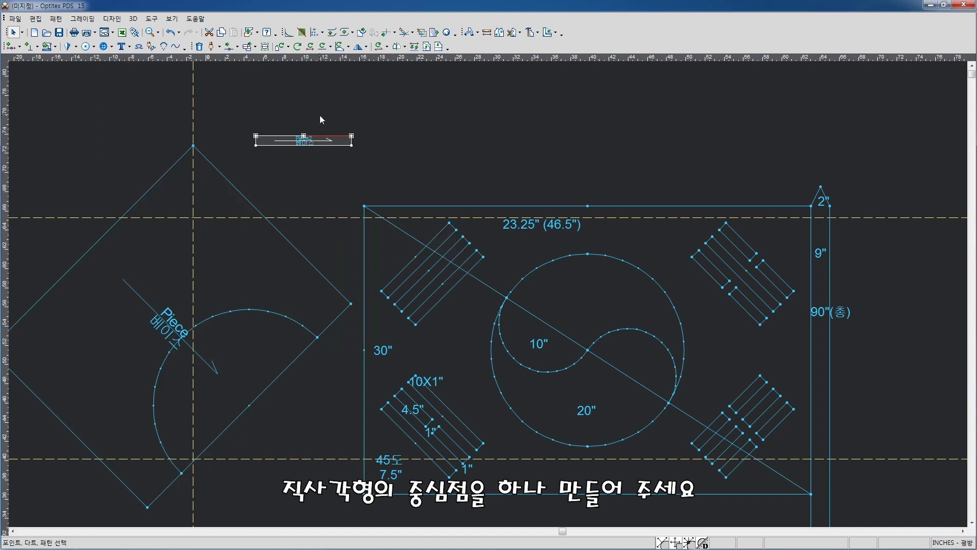
left_click(317, 134)
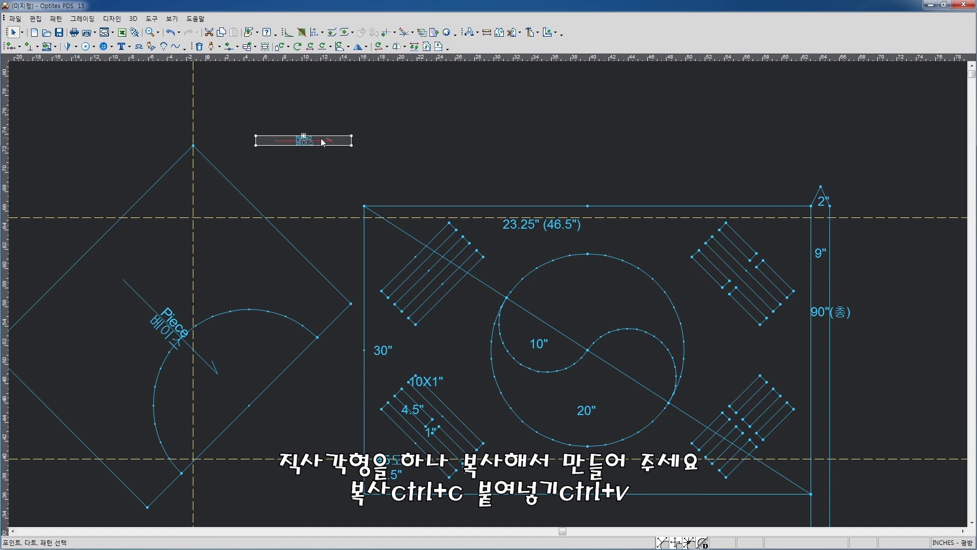
- Duplicate the 10x1 rectangle and centre one copy on the guideline crossing
key("ctrl+c")
key("ctrl+v")
left_click(357, 170)
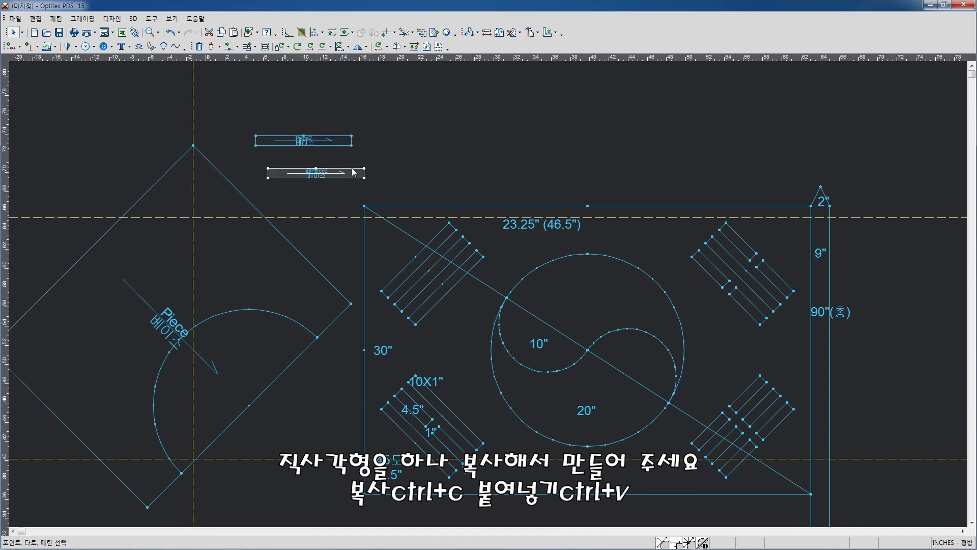
left_click(307, 139)
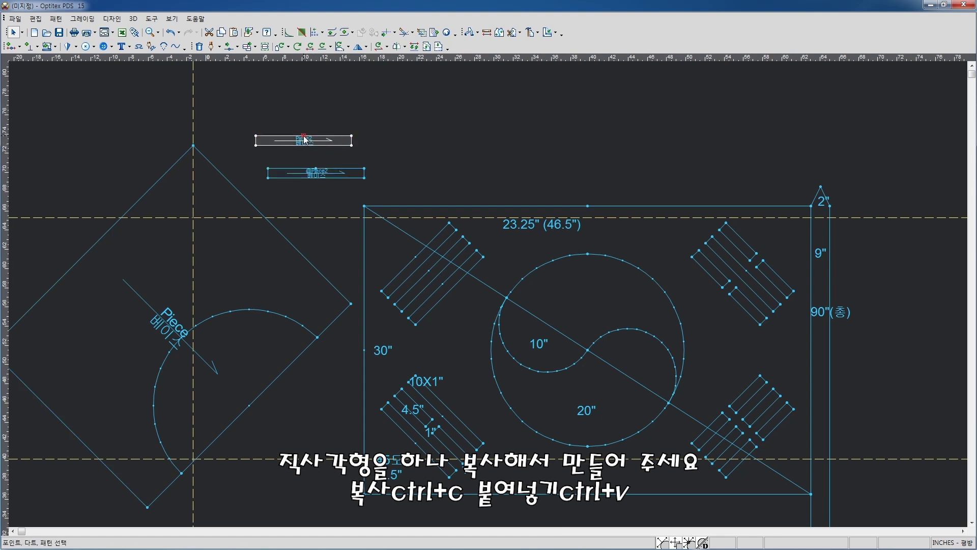
left_click(304, 140)
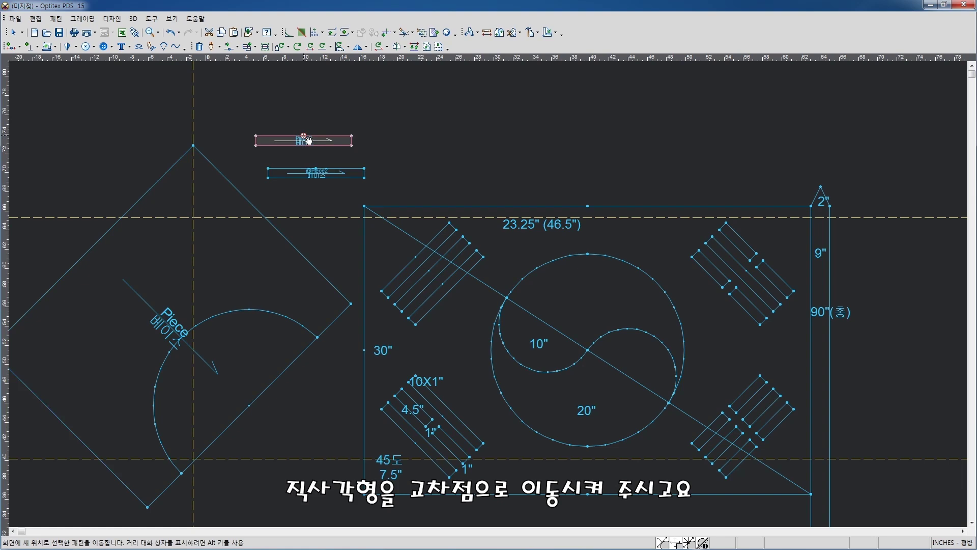
left_click(194, 218)
- Convert the centred rectangle into an internal line of the diamond piece
left_click(213, 208)
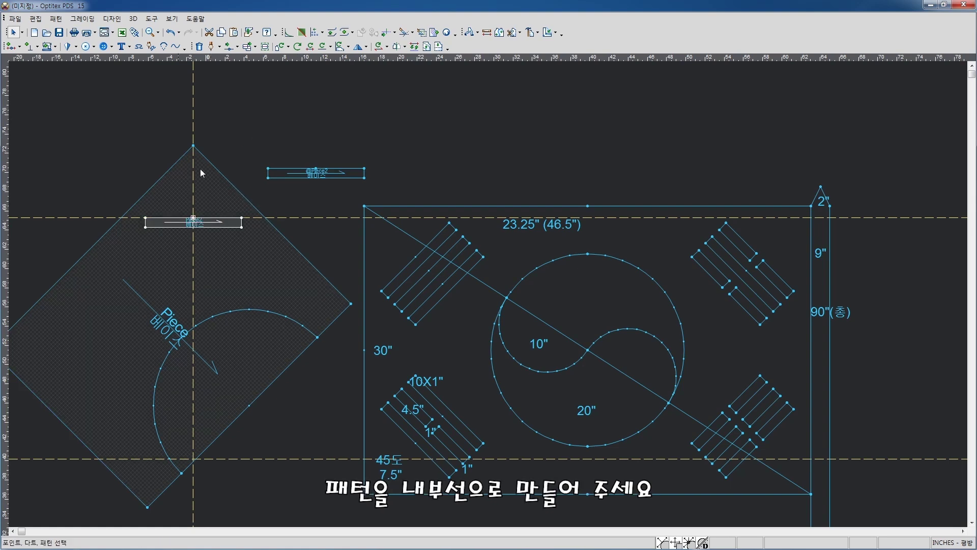
left_click(112, 20)
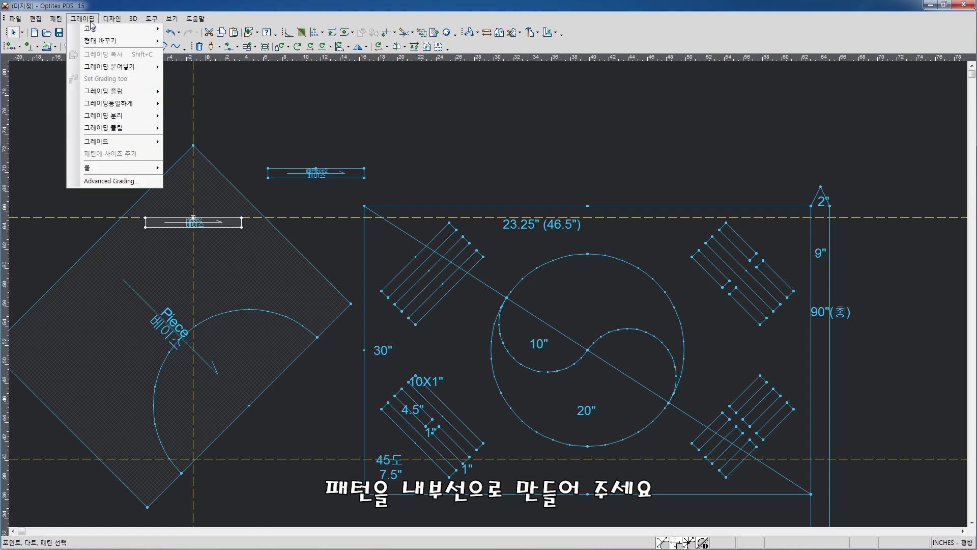
mouse_move(170, 149)
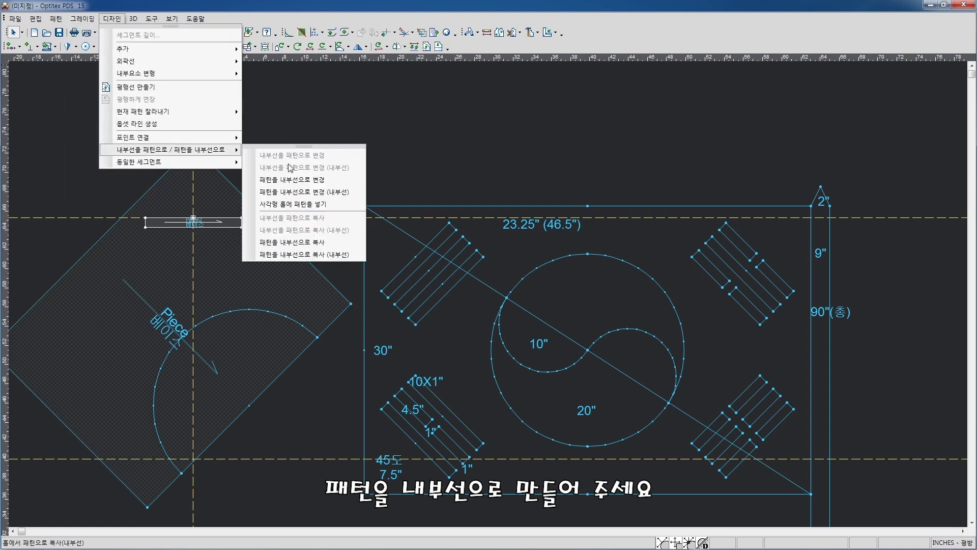
left_click(285, 191)
right_click(220, 127)
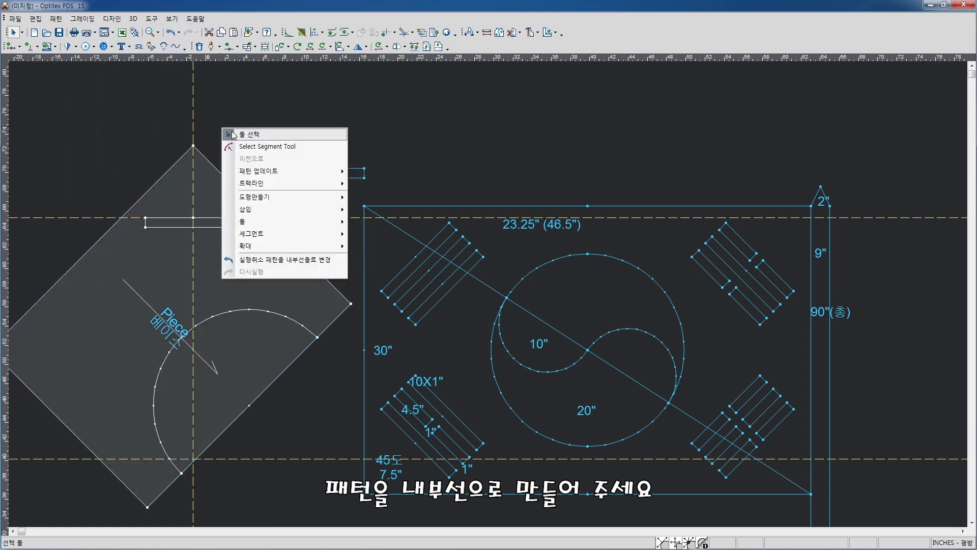
left_click(205, 145)
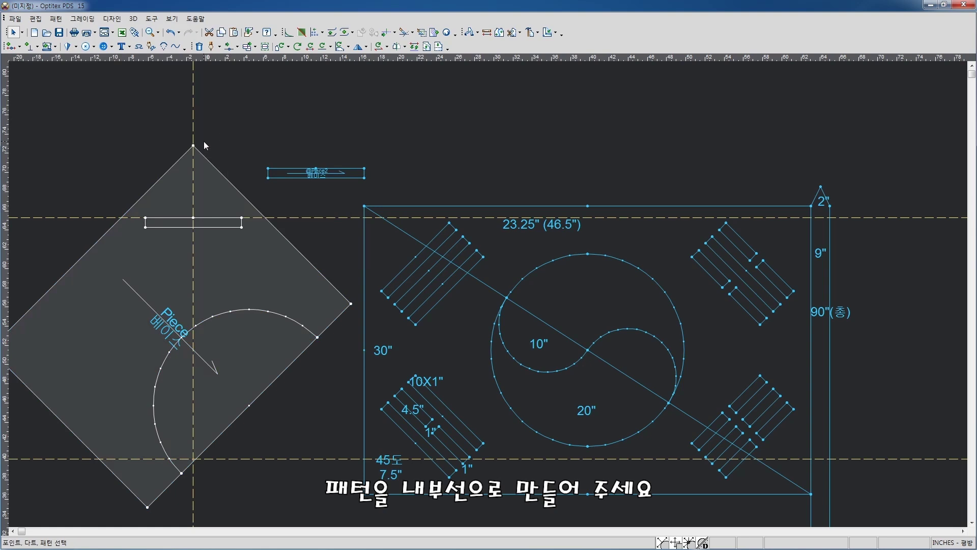
- Duplicate the internal 10x1 bar with 2 copies stacked beneath it
double_click(217, 227)
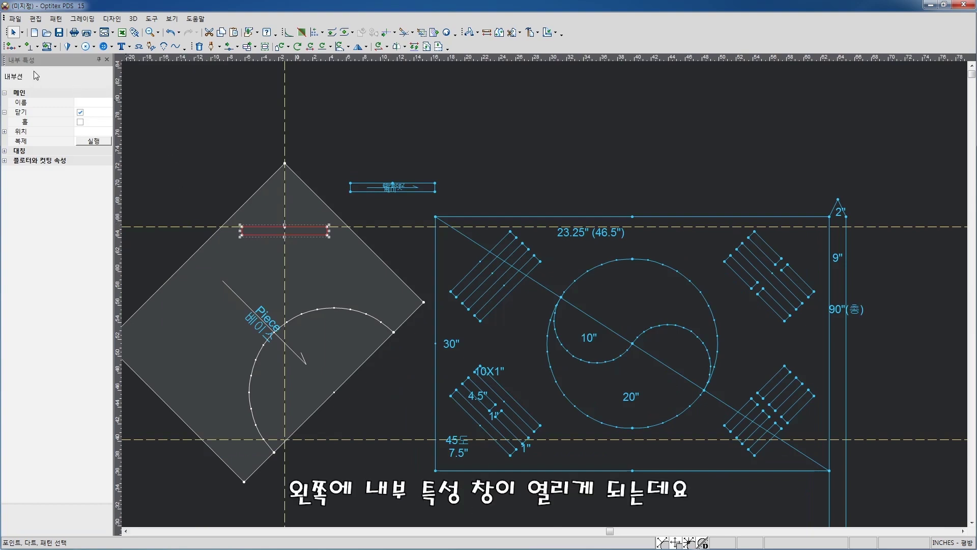
left_click(91, 141)
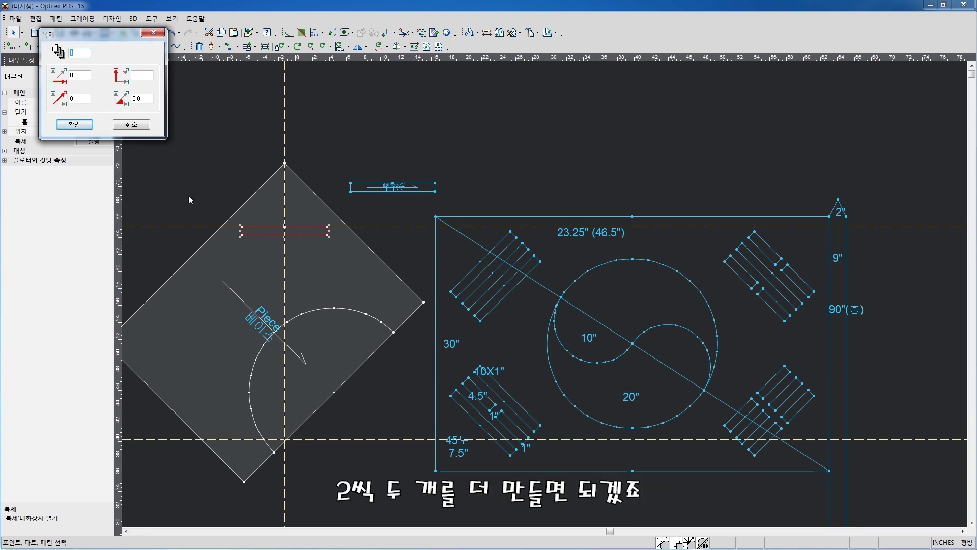
double_click(139, 75)
double_click(79, 53)
type("2")
left_click(74, 125)
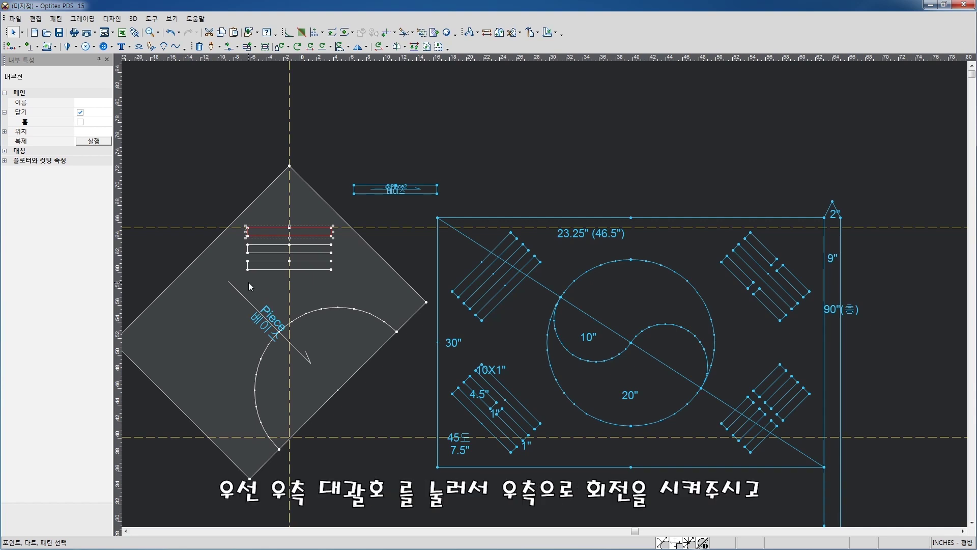
- Rotate the diamond 90° clockwise, reset guidelines below its new apex, and centre the spare rectangle there
key("Escape")
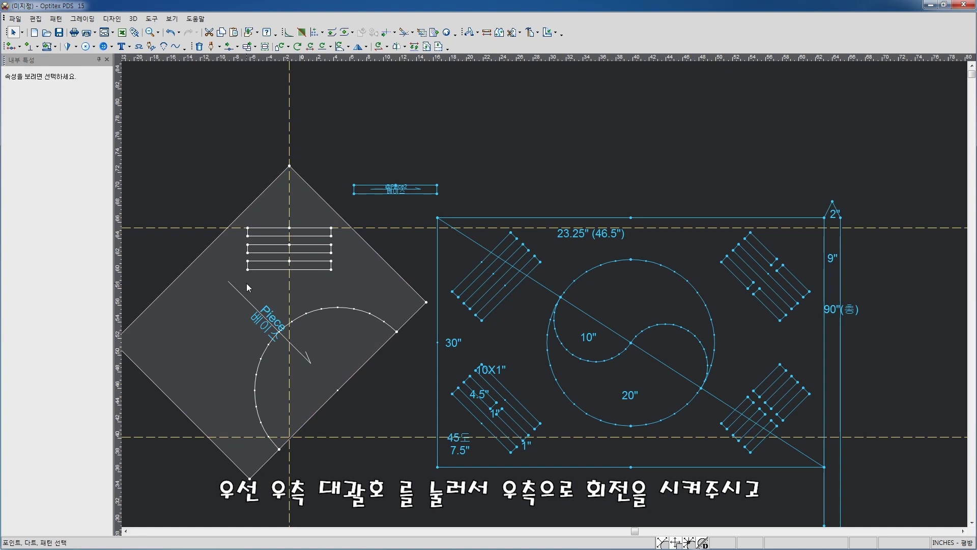
key("bracketright")
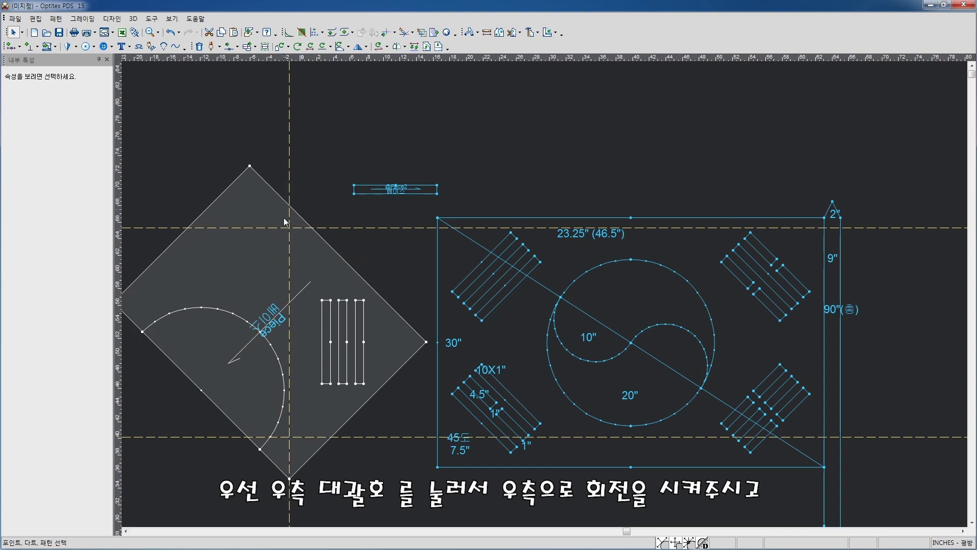
left_click_drag(289, 182, 250, 166)
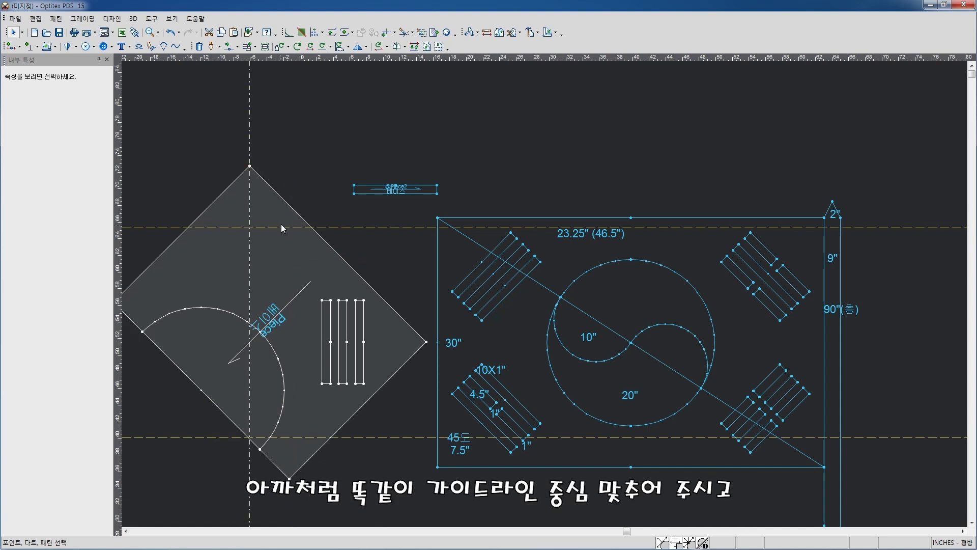
double_click(249, 166)
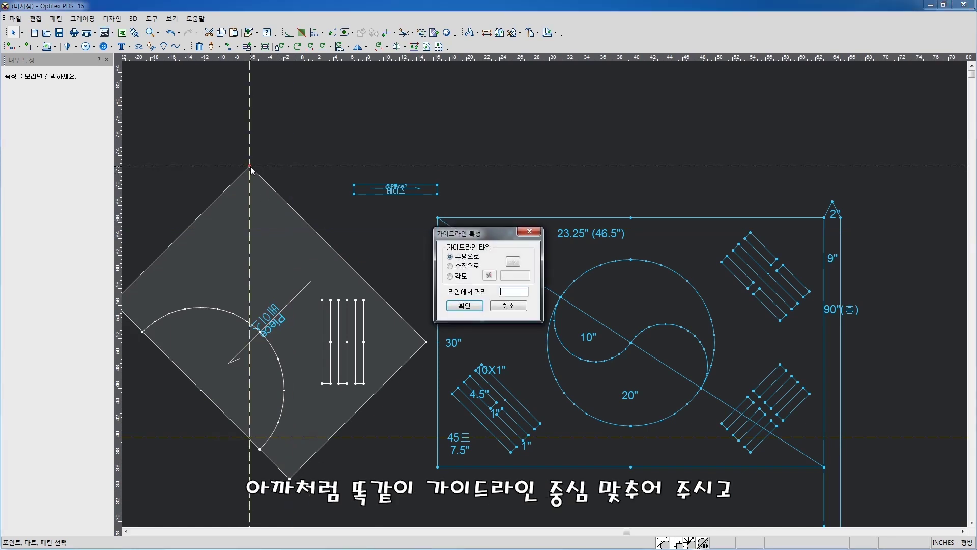
type("-7.5")
key("Return")
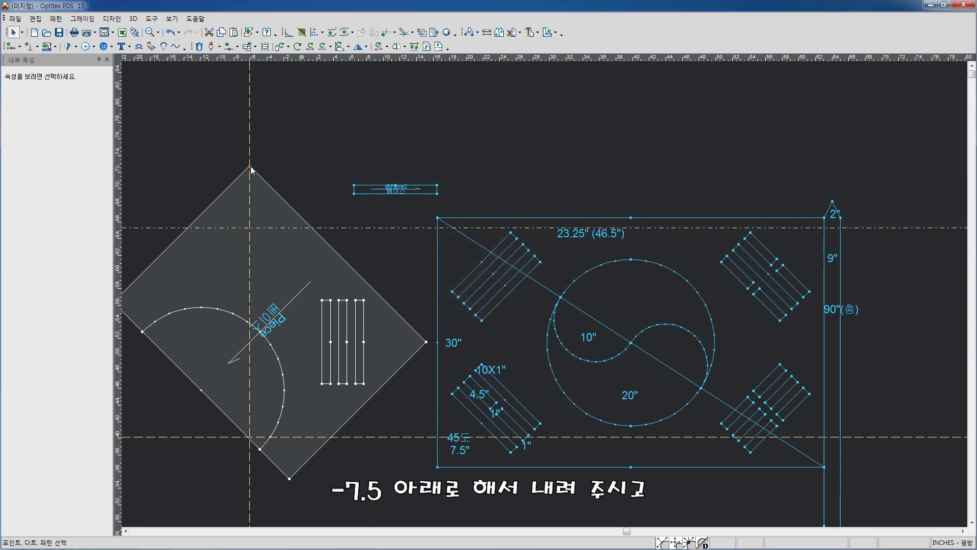
left_click_drag(397, 189, 275, 232)
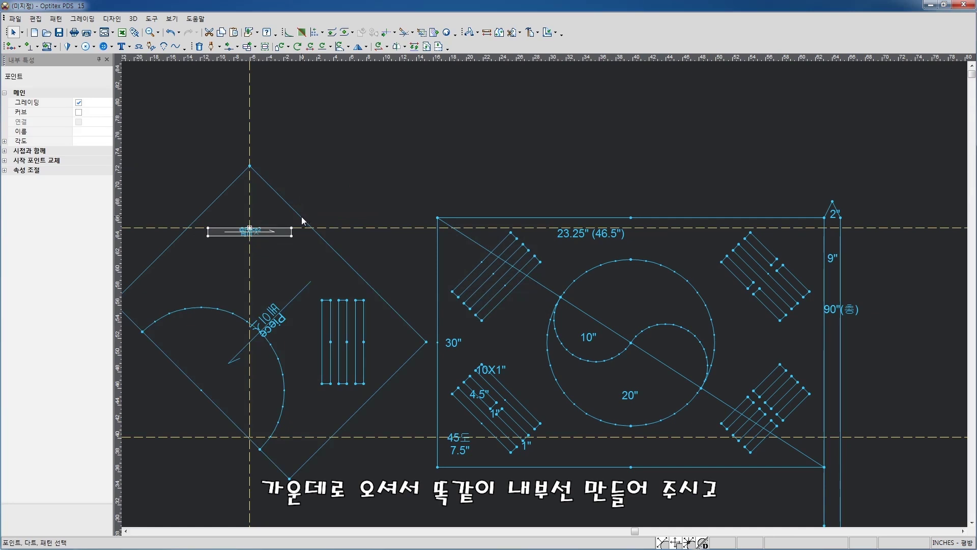
- Convert the spare rectangle into an internal line of the diamond
left_click(284, 217)
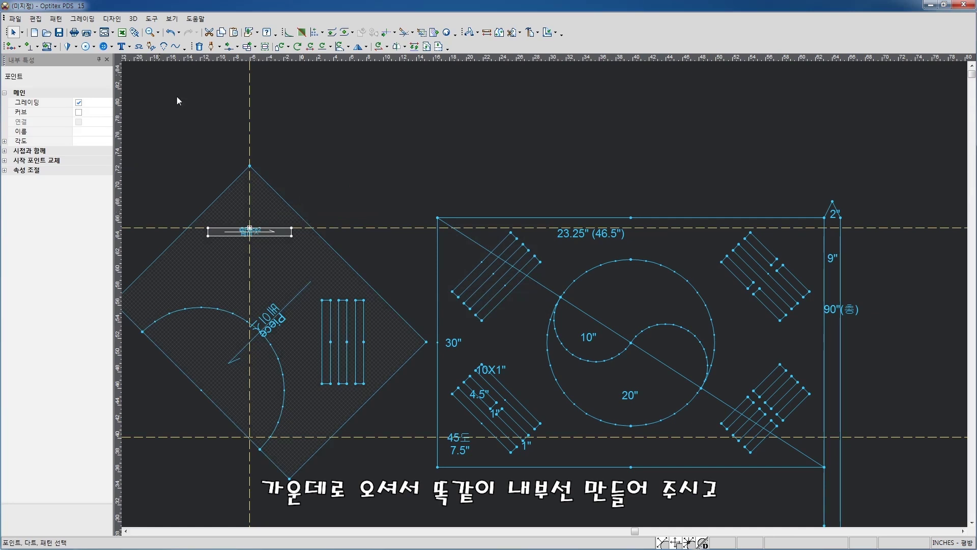
left_click(112, 18)
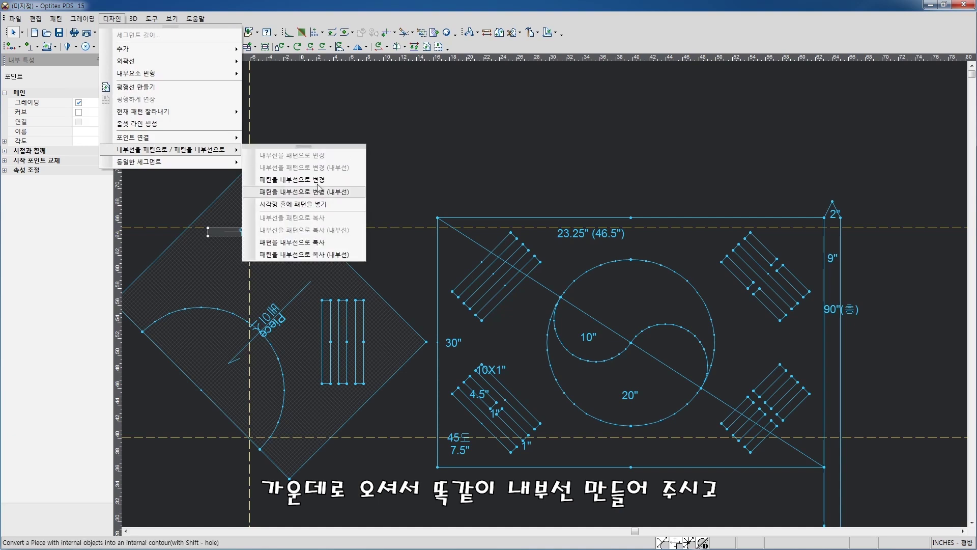
left_click(310, 193)
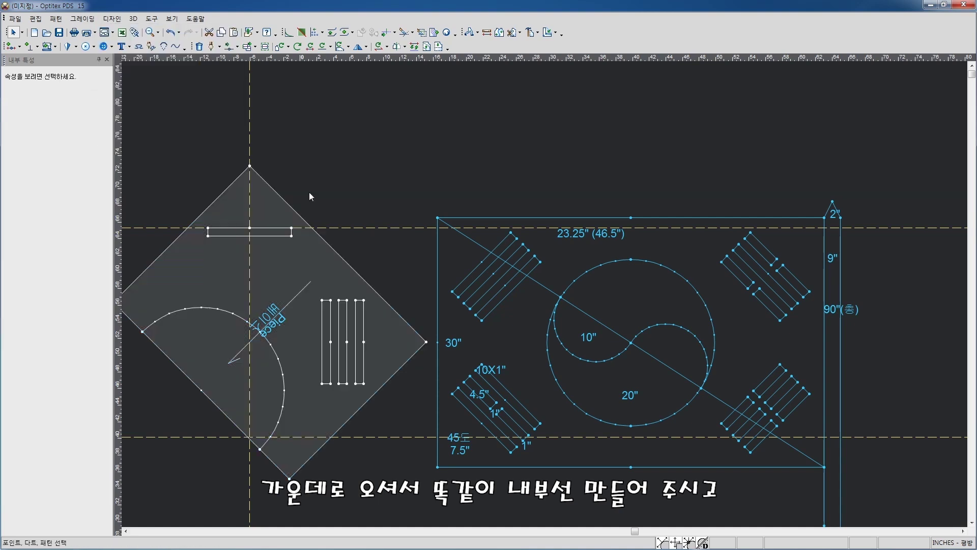
- Duplicate the new internal bar into 2 copies with a -2 offset
left_click(234, 234)
key("ctrl+d")
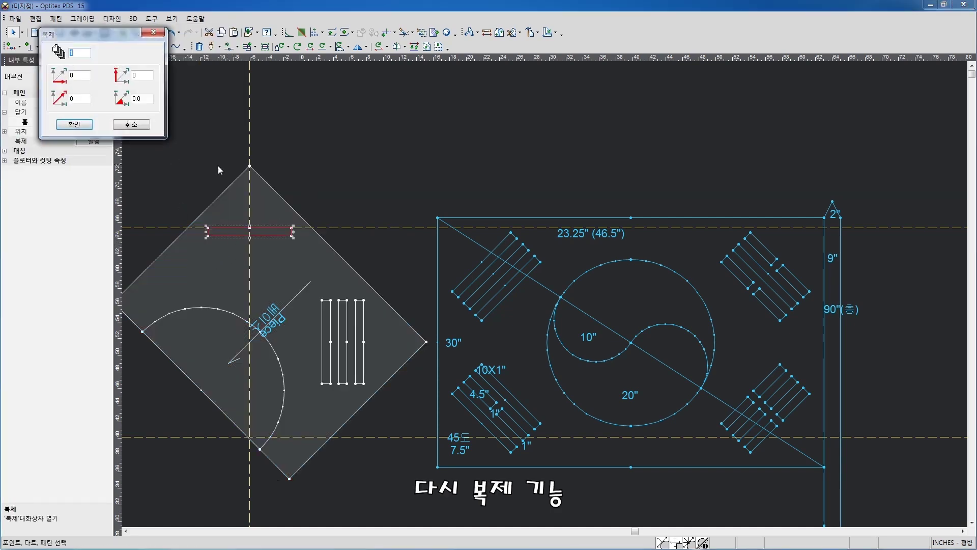
double_click(142, 74)
type("-2")
double_click(81, 53)
type("2")
left_click(74, 124)
left_click(331, 166)
- Mirror the half piece along its bottom-to-left vertex edge, undoing the wrong-direction mirror
scroll(559, 322, "down", 2)
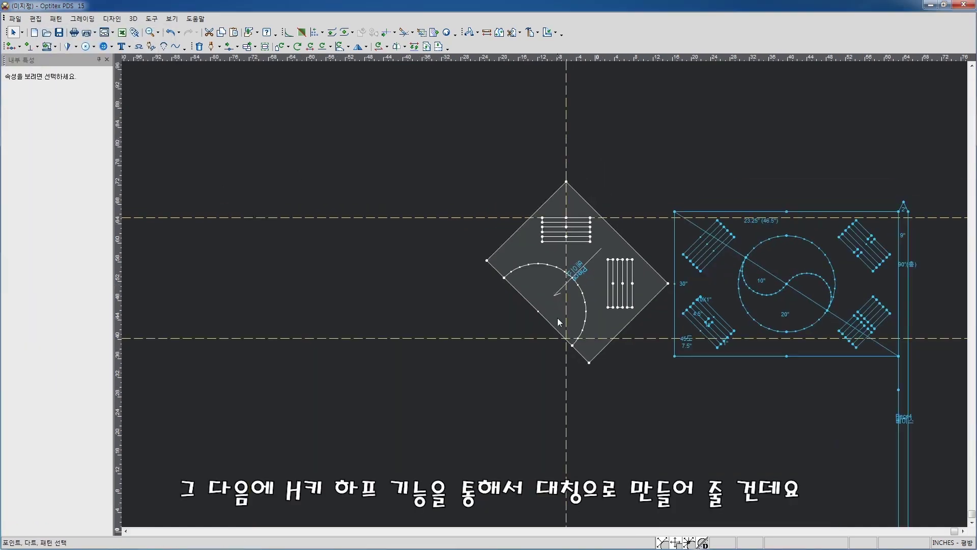
scroll(560, 304, "up", 2)
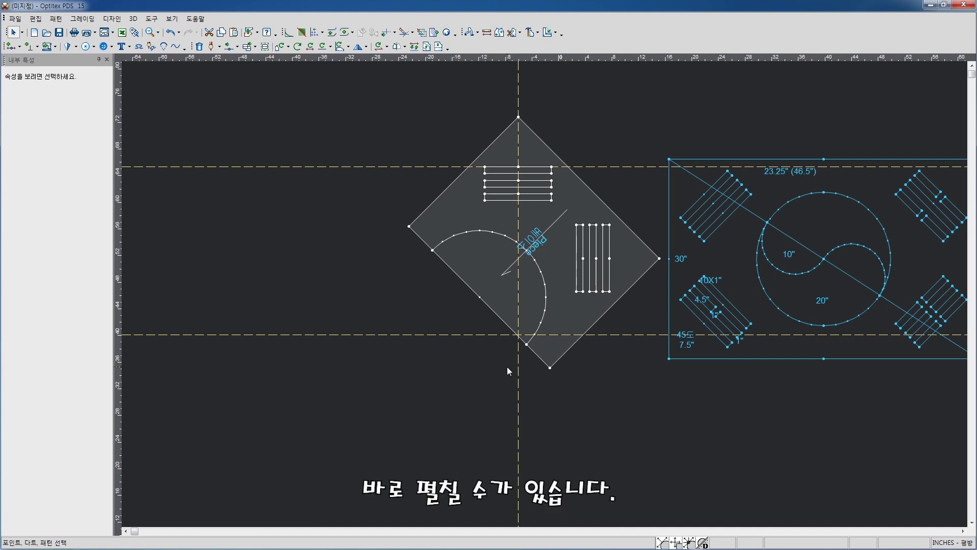
key("m")
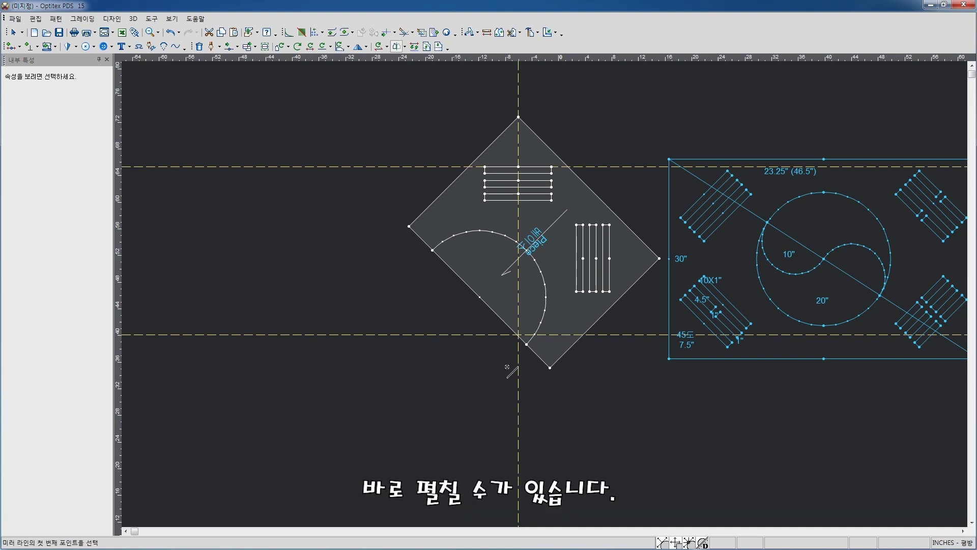
left_click(550, 367)
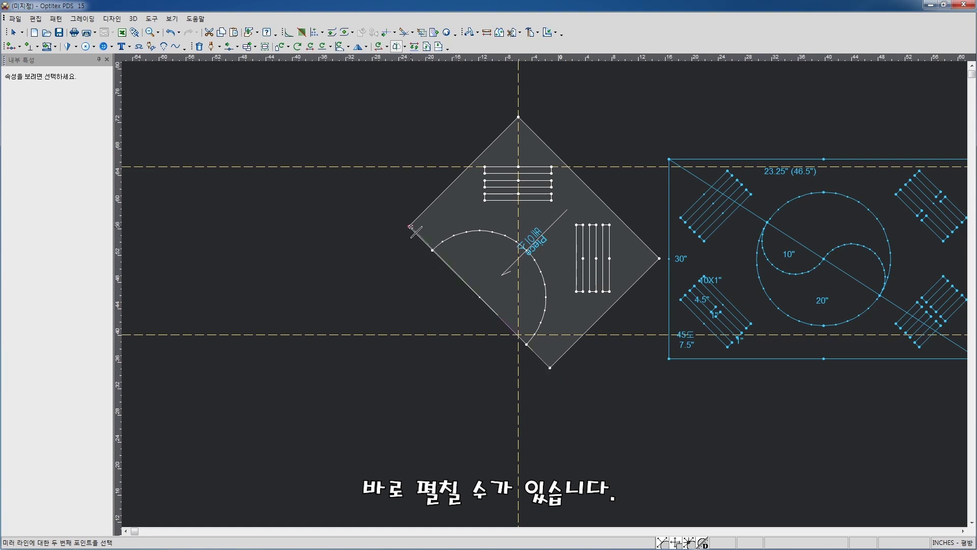
key("Escape")
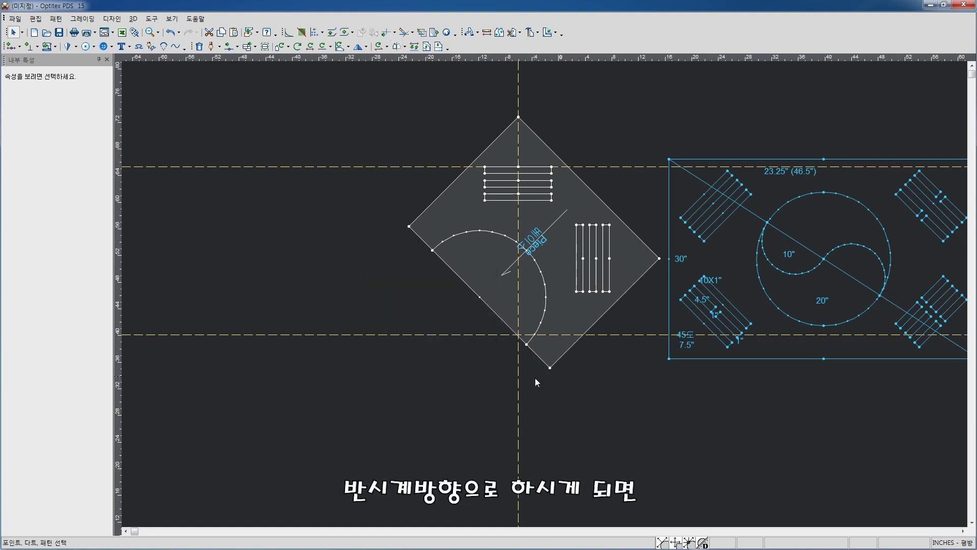
key("m")
left_click(409, 226)
left_click(550, 367)
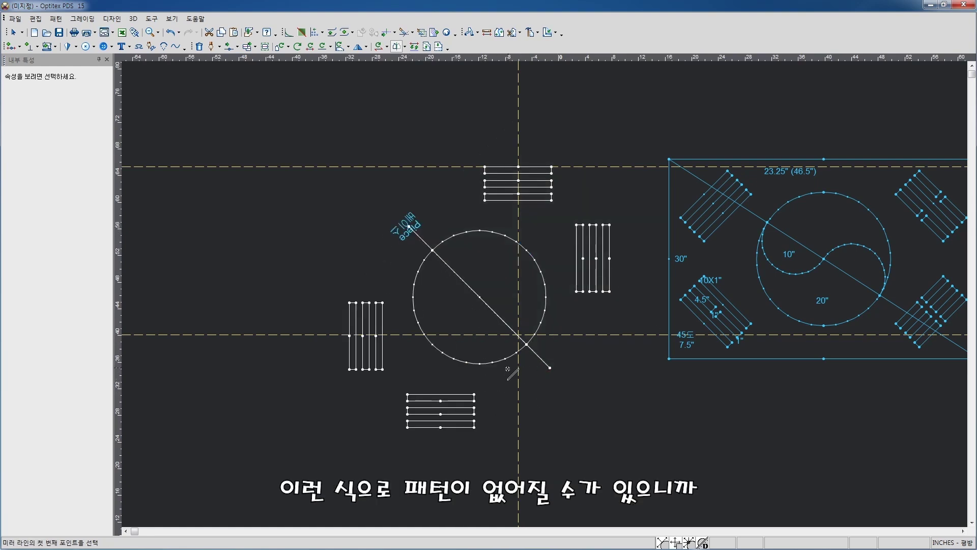
key("ctrl+z")
left_click(550, 367)
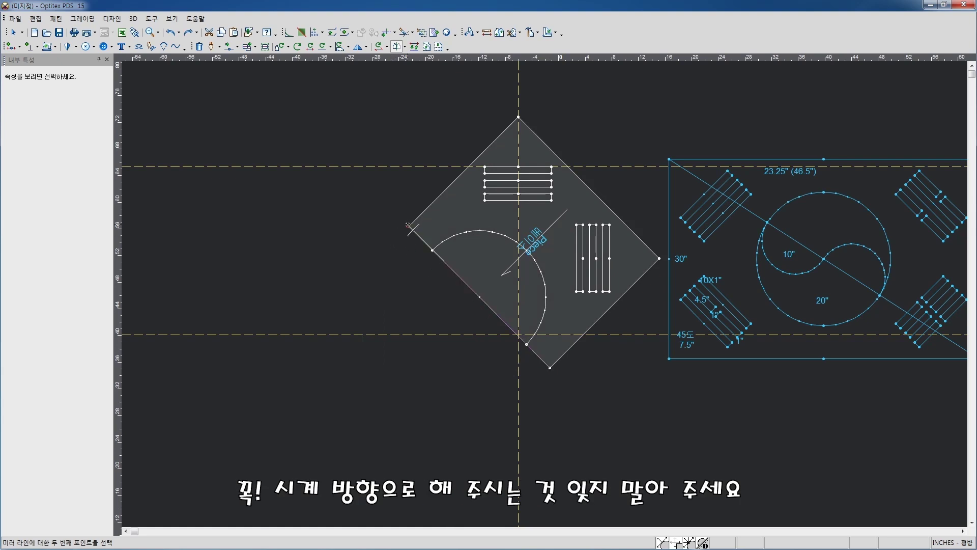
left_click(409, 226)
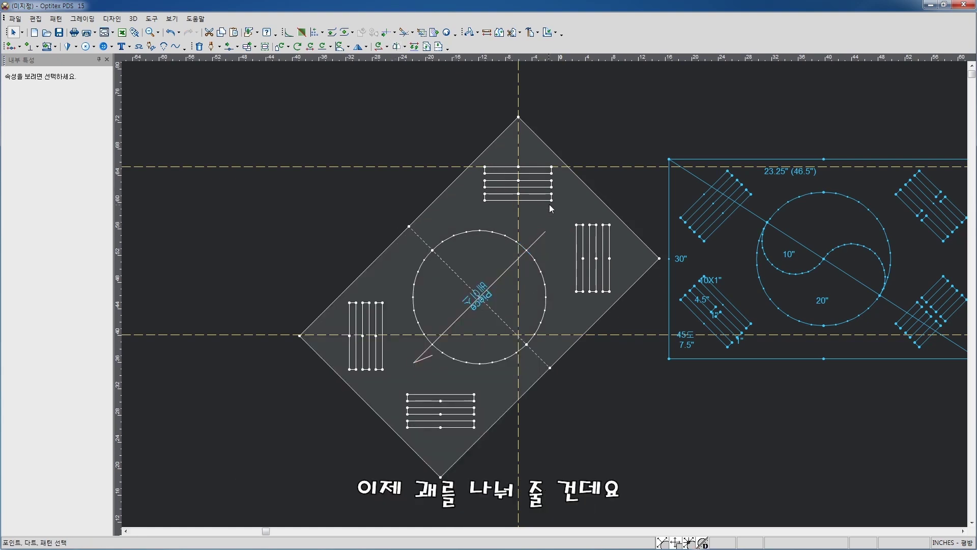
- Move the vertical guideline over the top trigram and set its distance to 4.5
left_click_drag(518, 173, 486, 170)
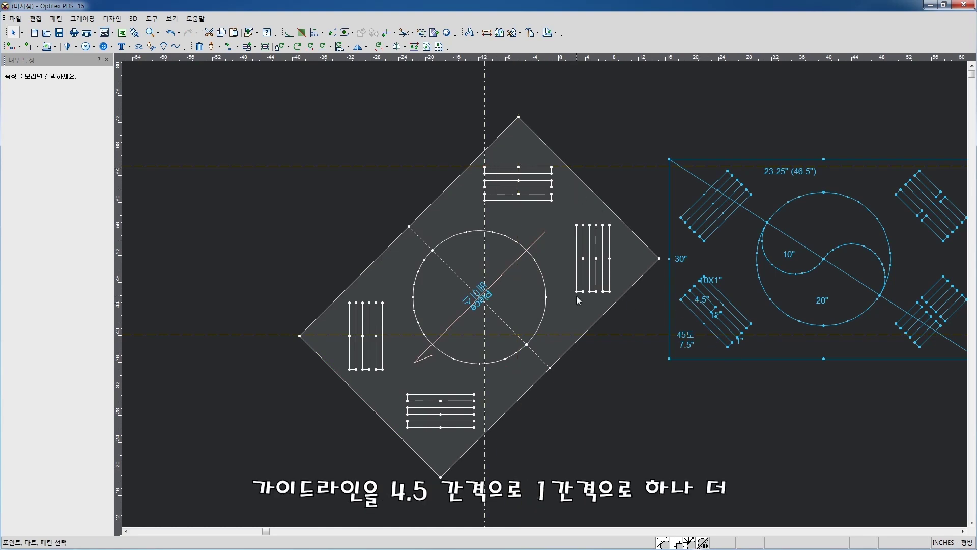
double_click(484, 294)
type("4.5")
key("Return")
- Add a second vertical guideline 1 beyond the first one
left_click(515, 202)
double_click(515, 201)
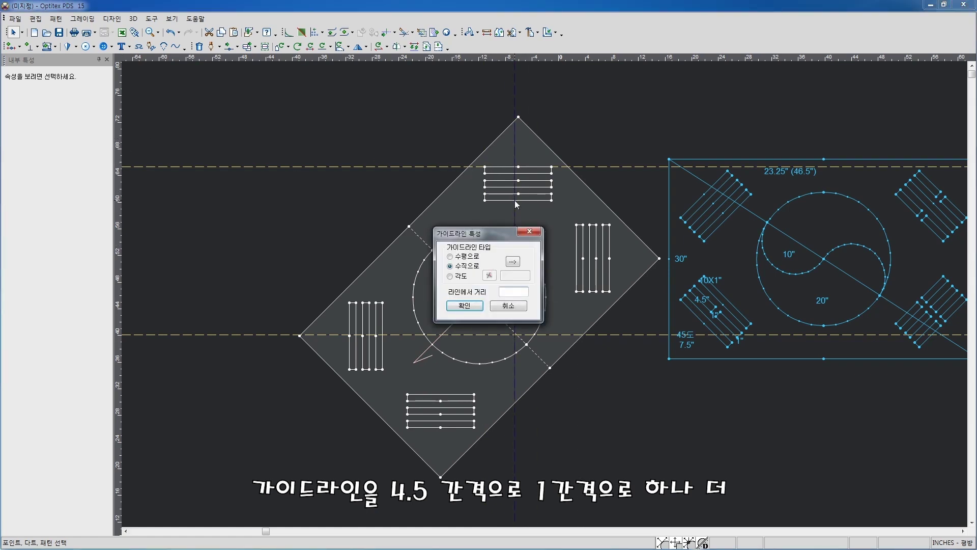
key("Escape")
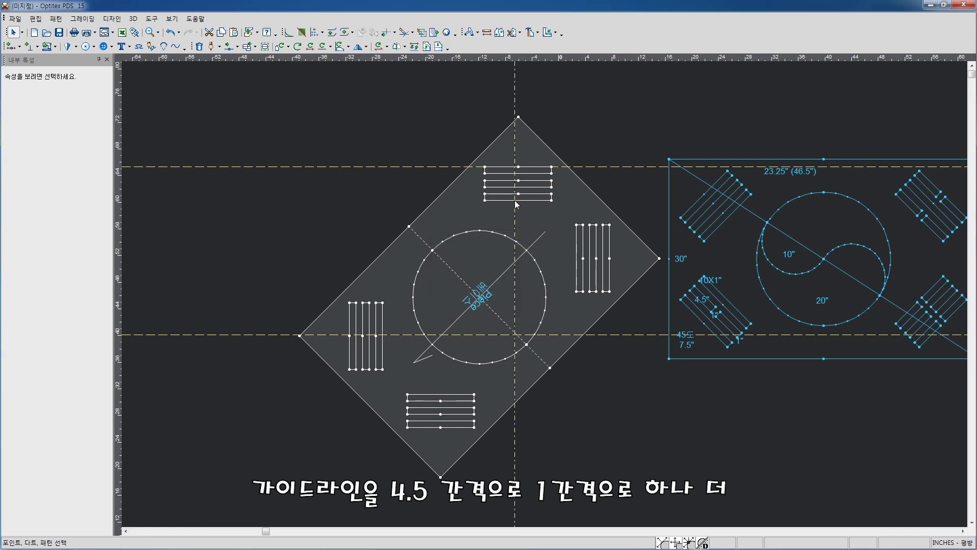
double_click(515, 201)
type("1")
key("Return")
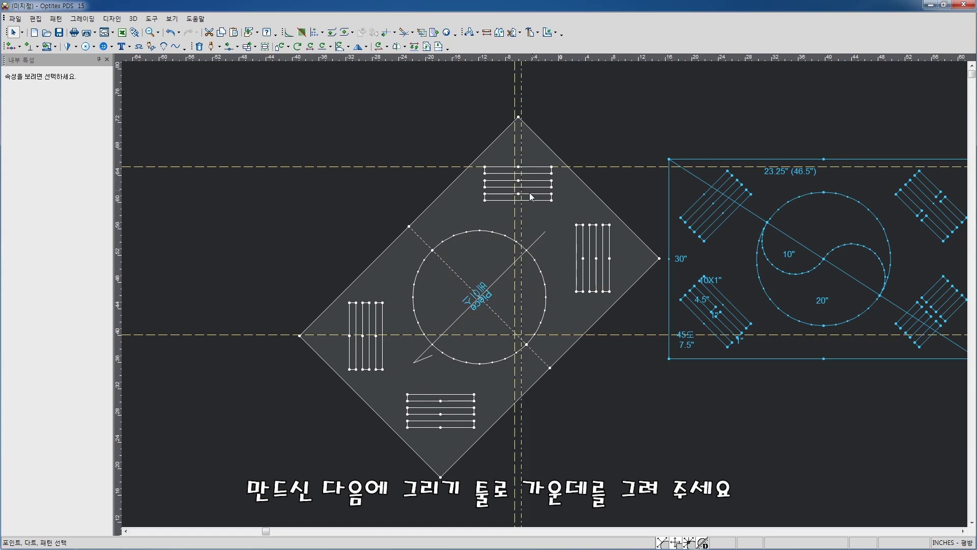
- Draw an internal line across the middle bar on the first guideline, declining outline points
scroll(610, 190, "up", 2)
scroll(545, 296, "up", 2)
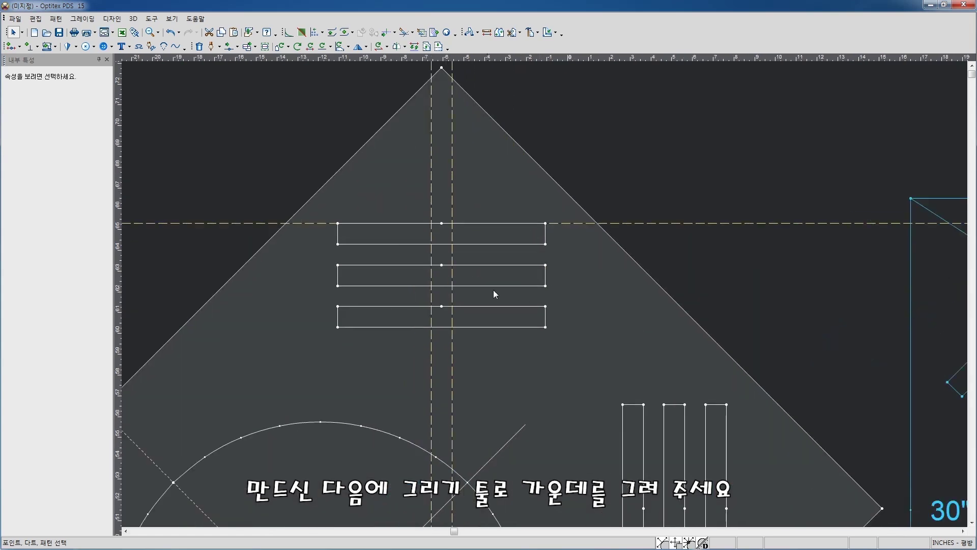
key("d")
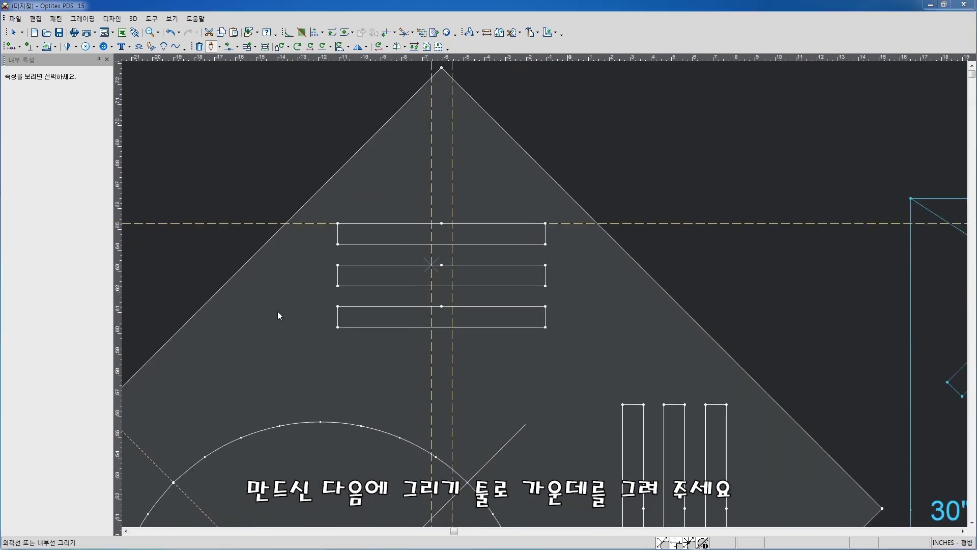
key("Return")
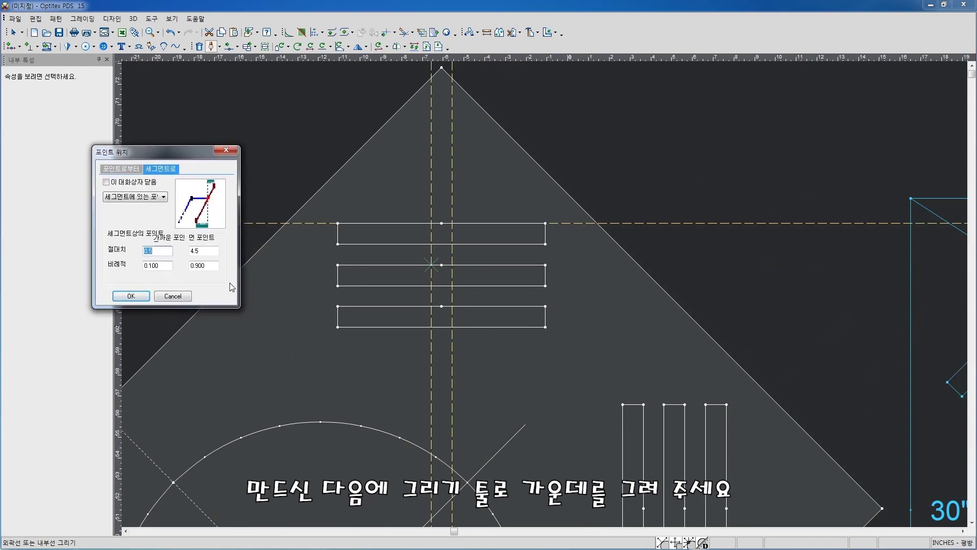
key("Return")
left_click(532, 302)
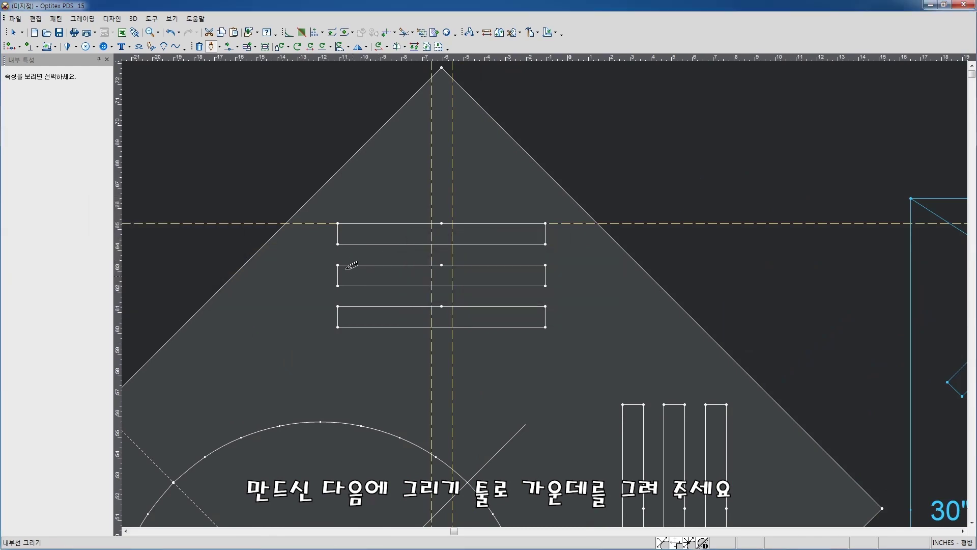
left_click(433, 285)
key("Return")
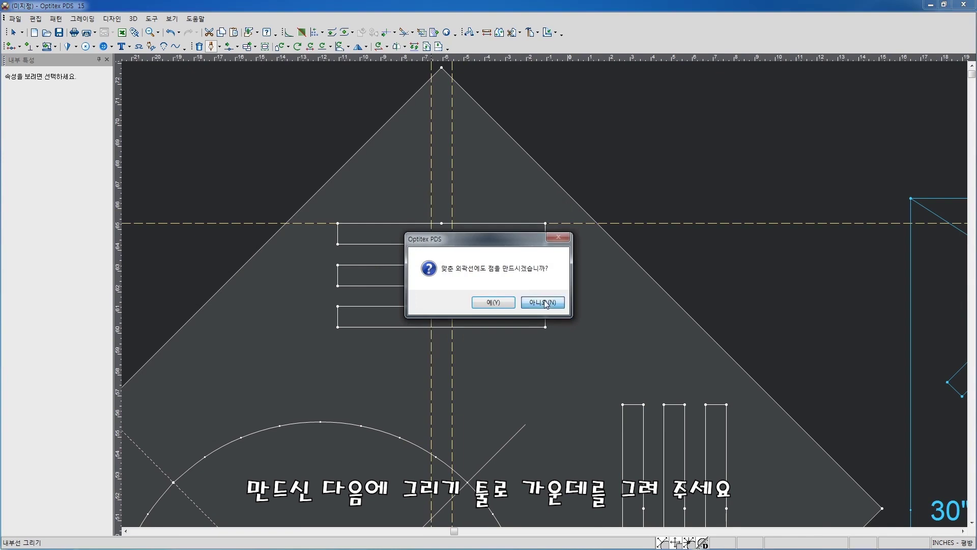
left_click(542, 305)
- Draw the second internal line on the other guideline and cut the middle bar with Shift+T
left_click(451, 261)
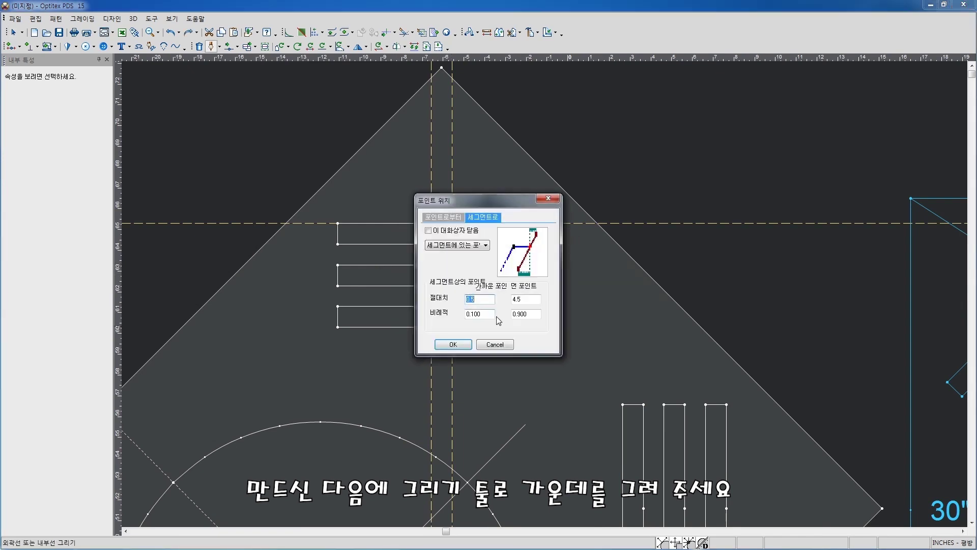
type("\\")
left_click(499, 344)
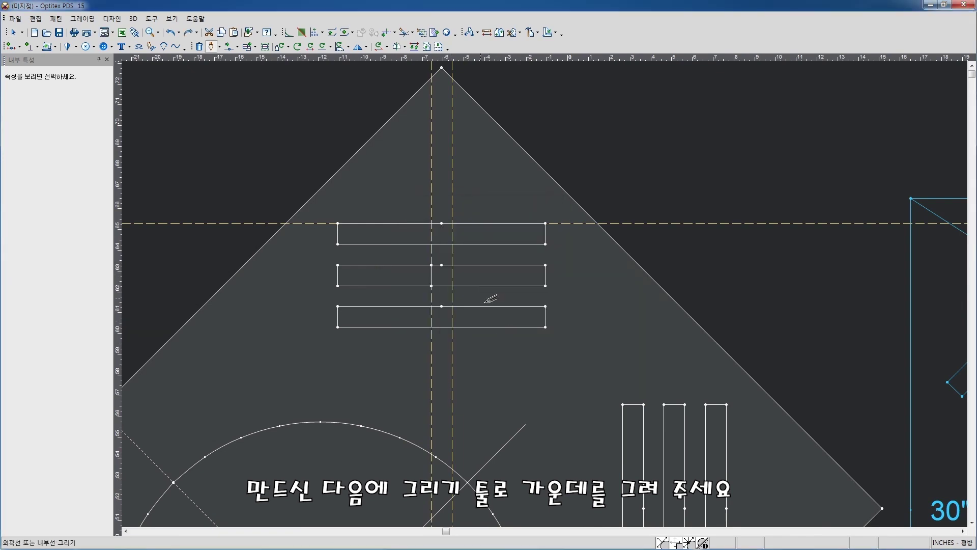
left_click(454, 261)
key("Return")
left_click(536, 305)
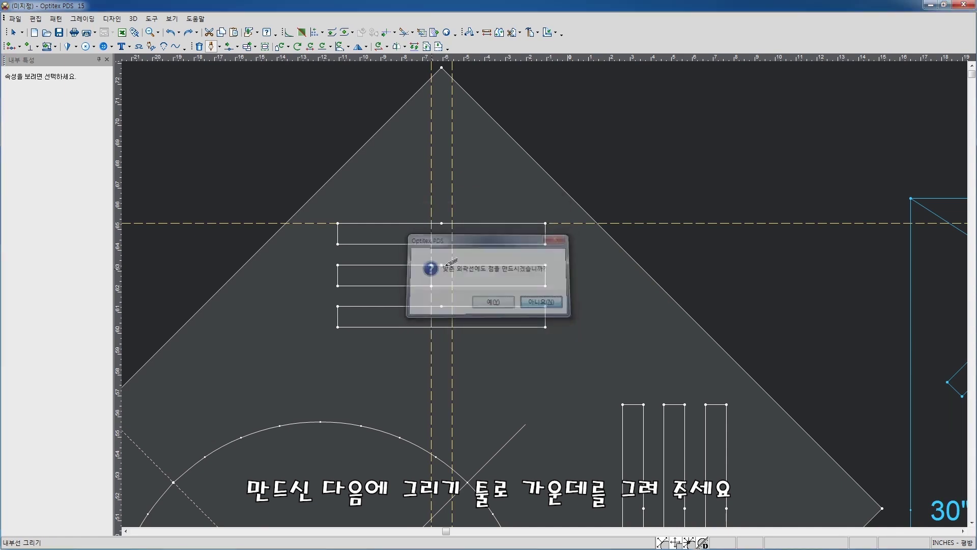
left_click(455, 289)
key("Return")
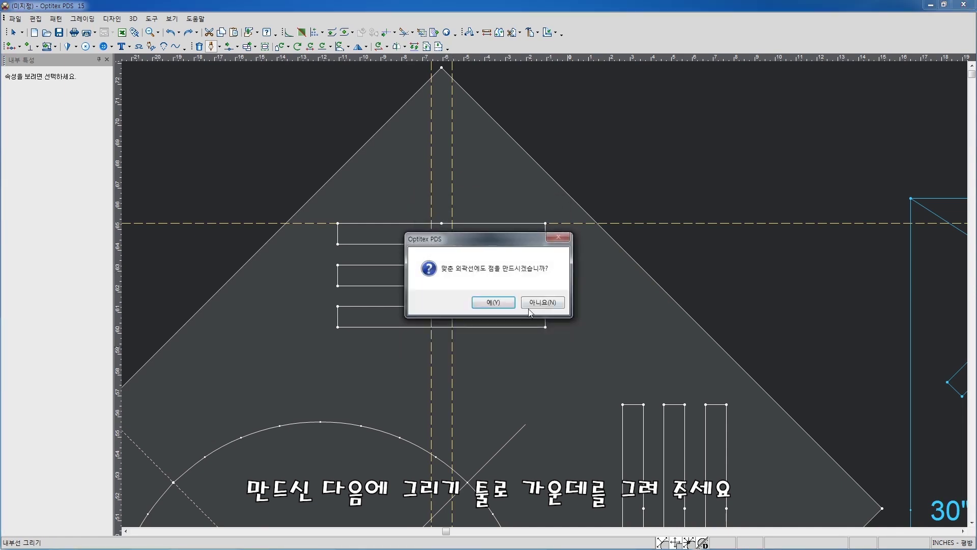
left_click(543, 305)
right_click(435, 190)
left_click(449, 196)
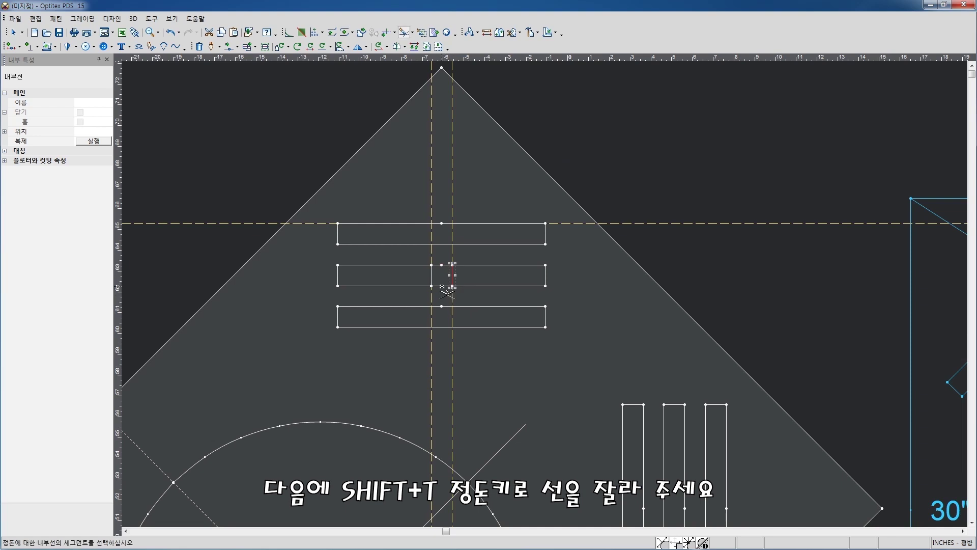
key("shift+t")
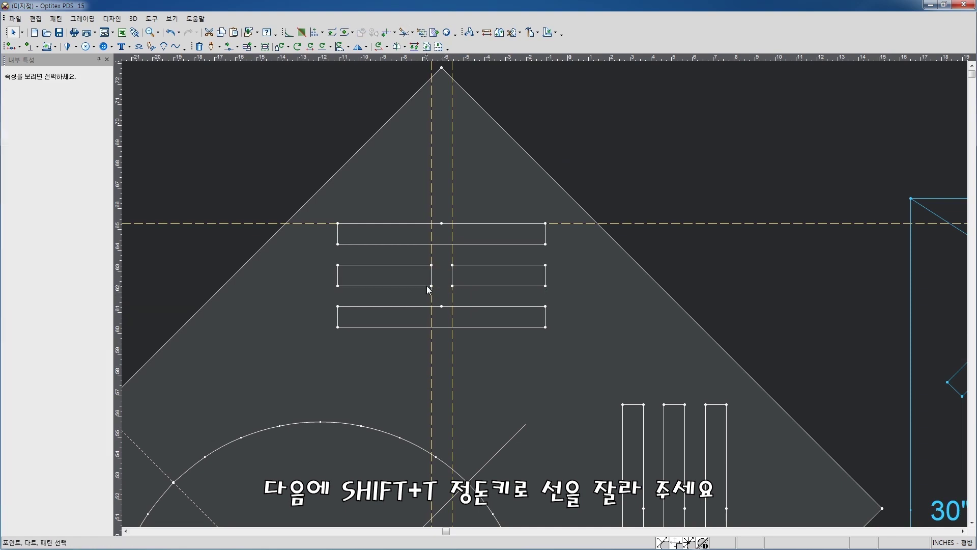
- Mirror the piece left to right and place a vertical guideline at 4.5
scroll(543, 294, "down", 1)
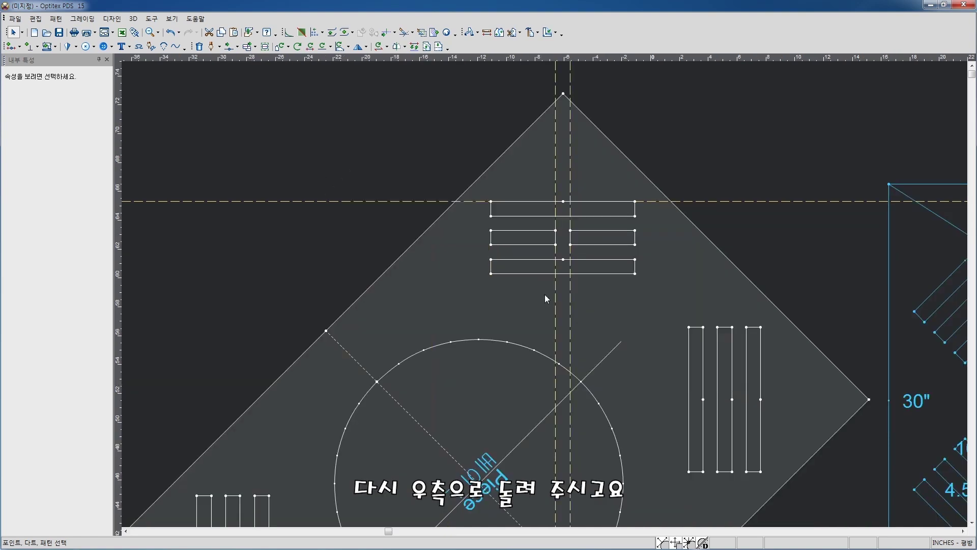
scroll(542, 294, "down", 1)
scroll(542, 294, "down", 1)
scroll(543, 294, "down", 1)
key("ctrl+h")
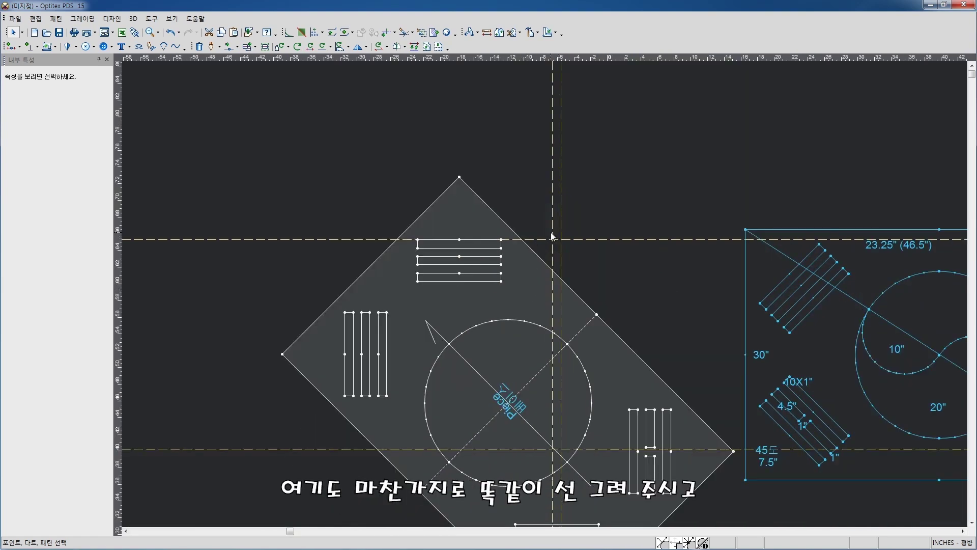
left_click(418, 244)
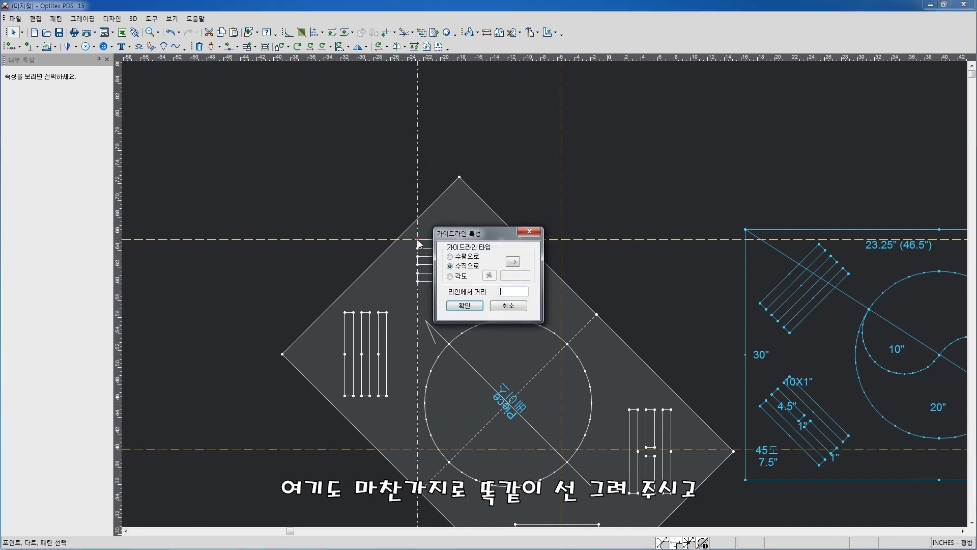
type("4.5")
key("Return")
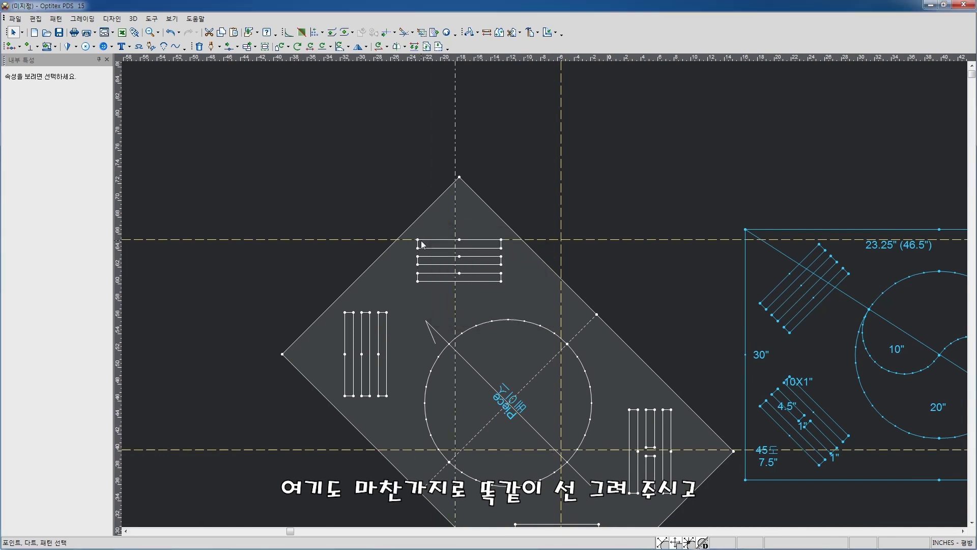
left_click(456, 230)
key("Return")
- Draw the third bar of the top trigram with internal lines, answering the outline-point prompt
scroll(505, 245, "up", 1)
key("d")
left_click(478, 288)
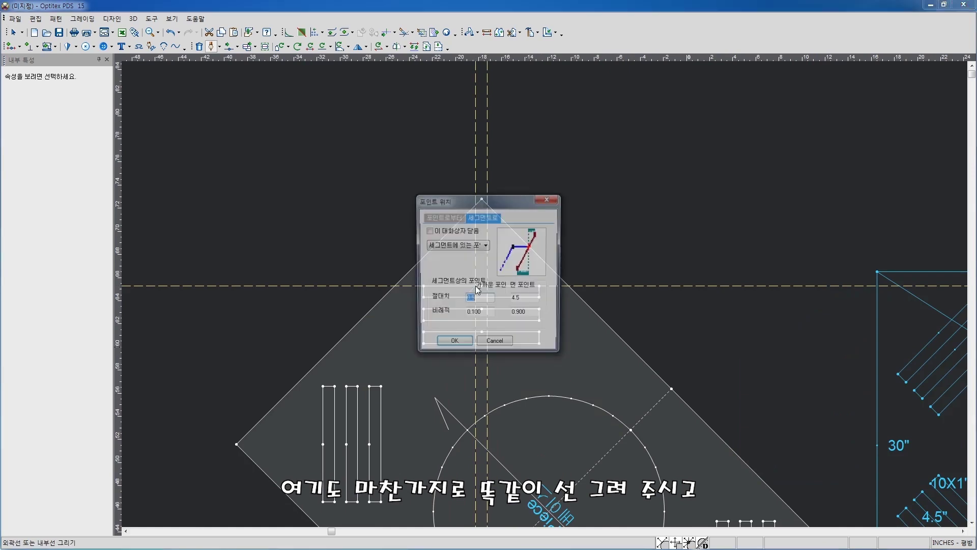
left_click(455, 340)
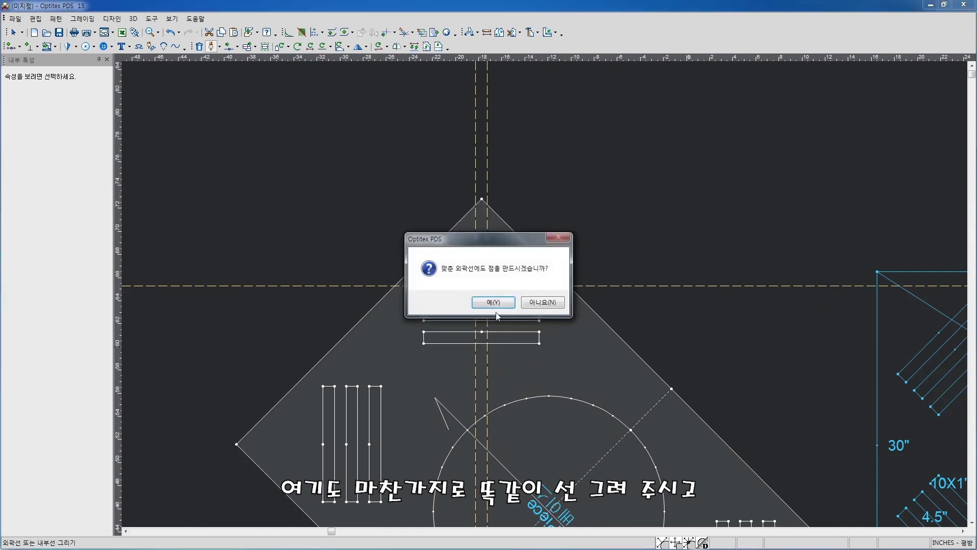
left_click(471, 342)
left_click(481, 339)
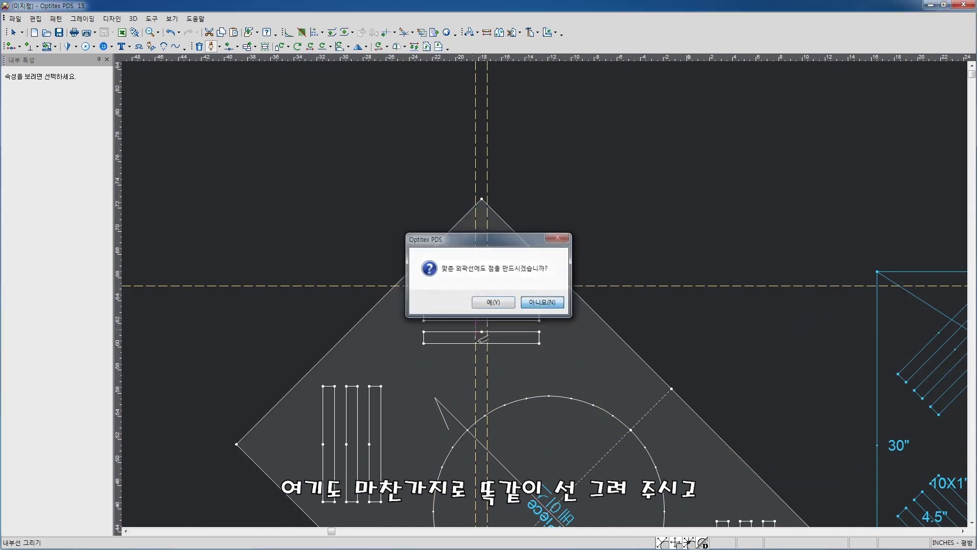
left_click(483, 302)
right_click(484, 209)
left_click(516, 262)
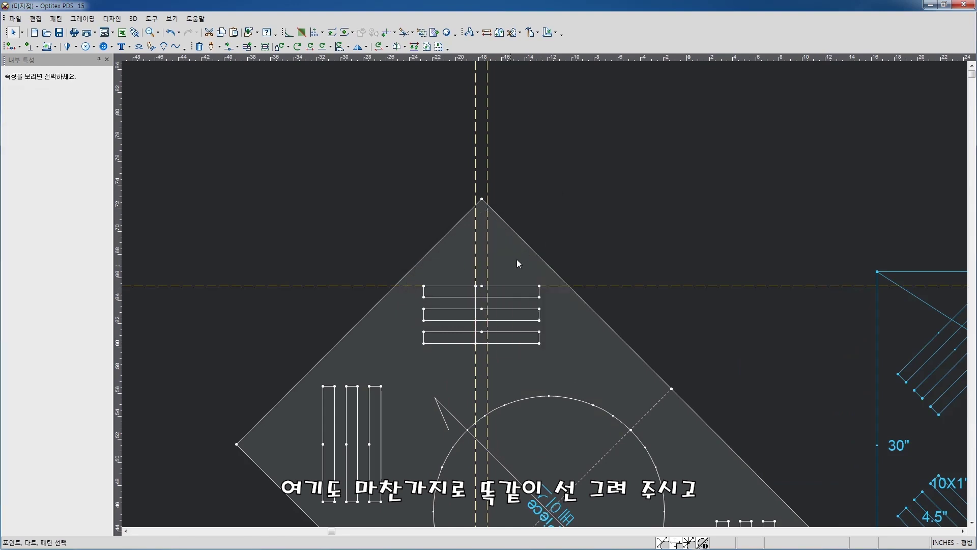
left_click(487, 283)
key("Escape")
right_click(538, 224)
left_click(554, 235)
- Draw a vertical internal line through the bars at the centre strip, then return to Select
key("space")
left_click(491, 285)
key("Escape")
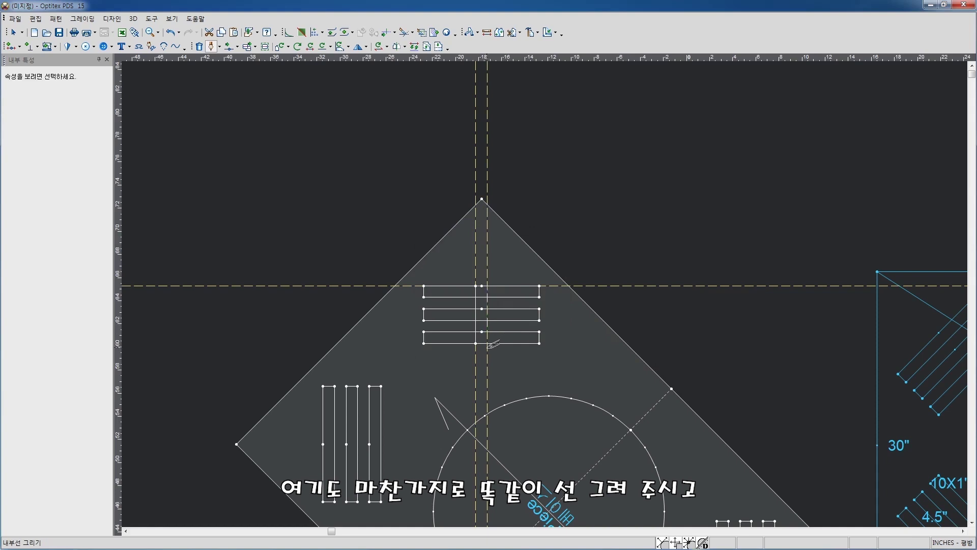
left_click(487, 344)
key("Return")
left_click(532, 302)
right_click(520, 243)
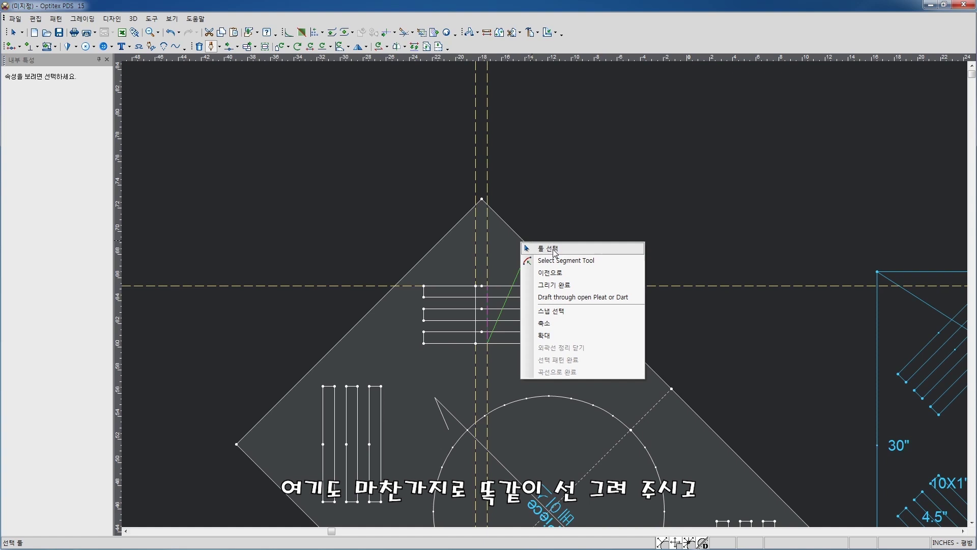
left_click(553, 250)
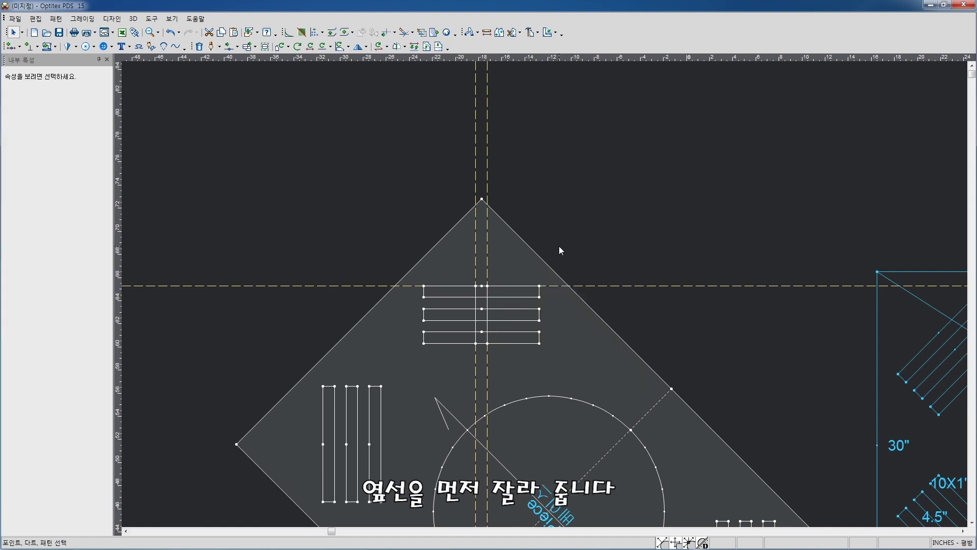
- Cut the bottom, middle and top bars along the centre-strip line, then return to Select
scroll(550, 285, "up", 1)
scroll(507, 319, "up", 1)
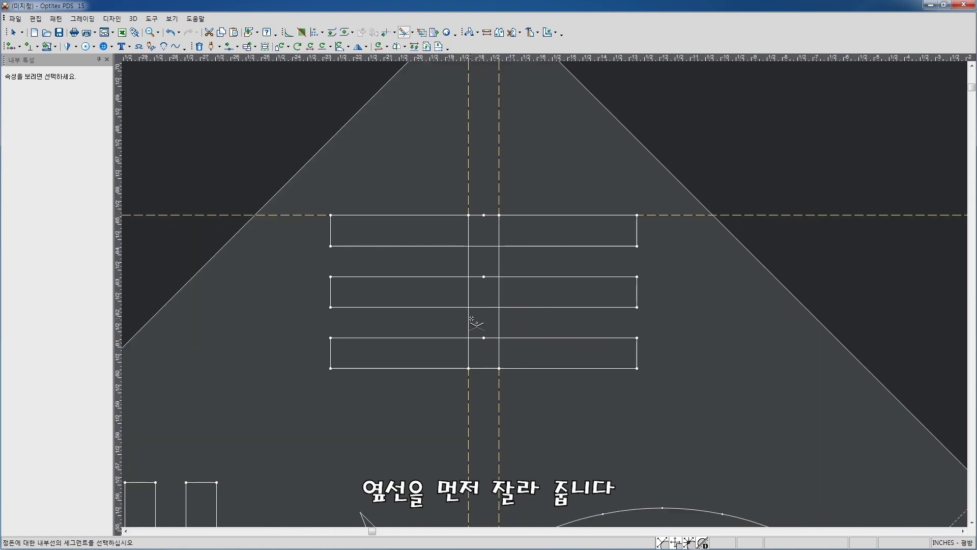
left_click(472, 319)
left_click(500, 321)
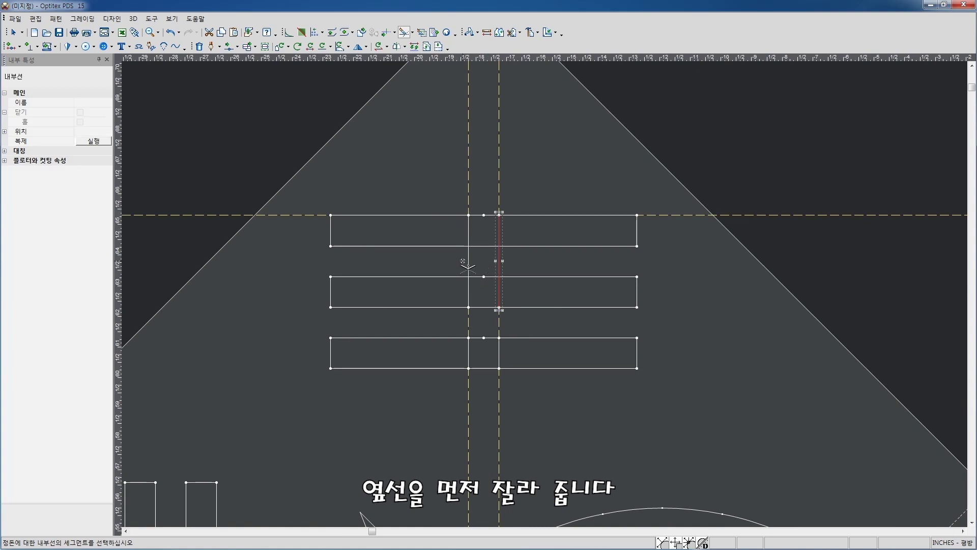
left_click(466, 262)
left_click(501, 260)
left_click(480, 369)
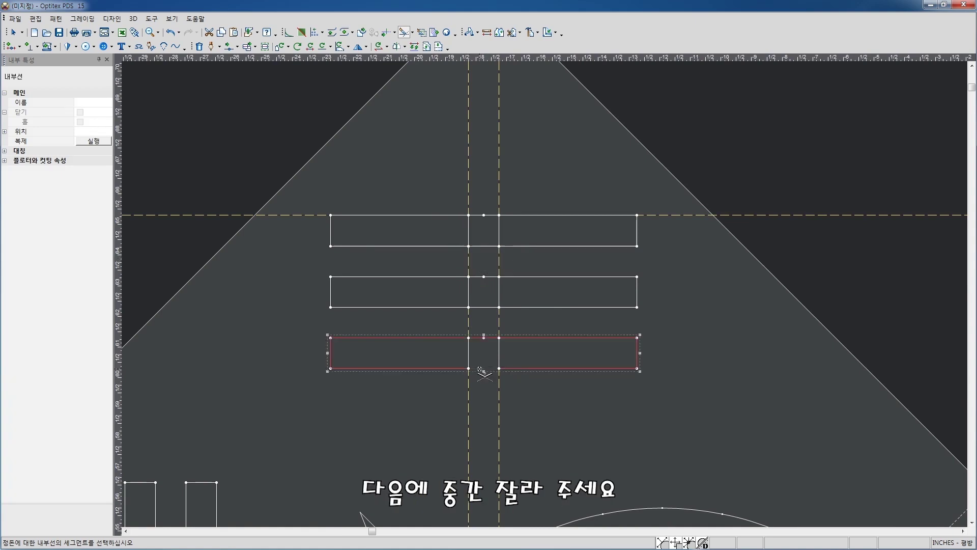
left_click(481, 337)
left_click(482, 307)
left_click(480, 277)
left_click(484, 215)
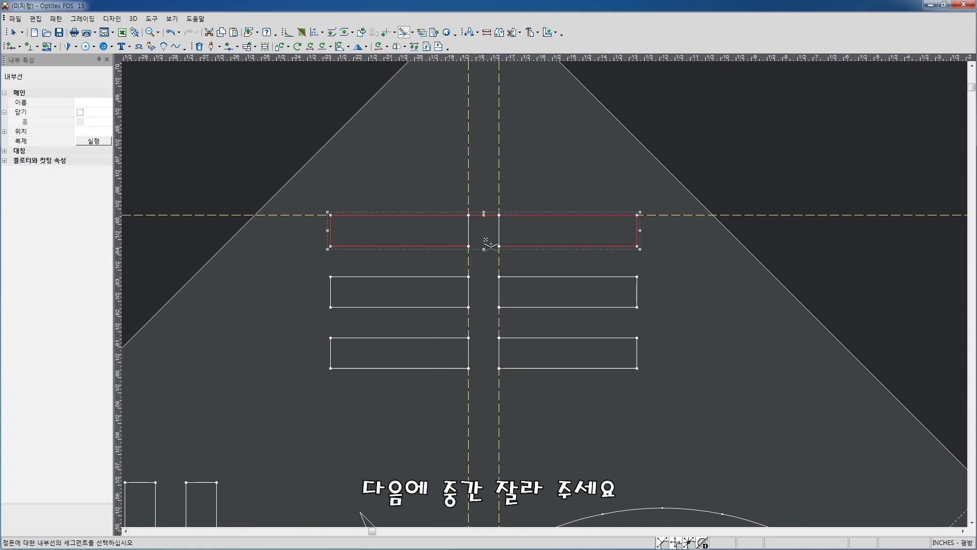
left_click(484, 214)
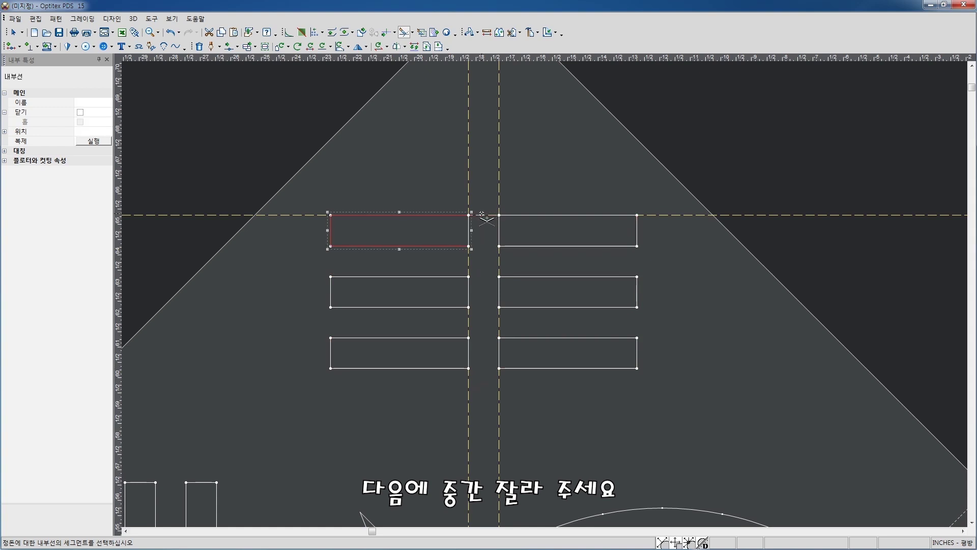
right_click(570, 142)
left_click(589, 223)
- Zoom out and flip the flag piece vertically so an uncut trigram is on top
scroll(590, 224, "down", 3)
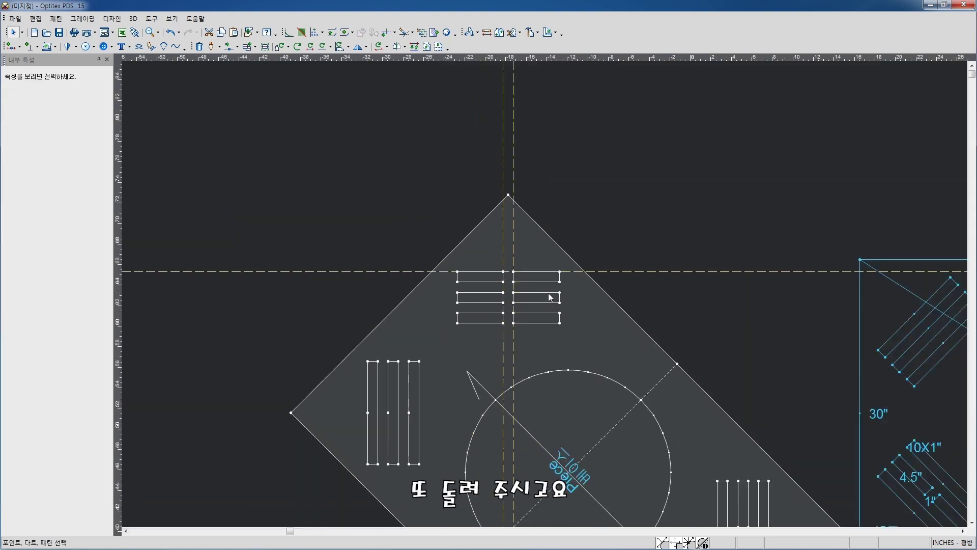
scroll(552, 308, "down", 2)
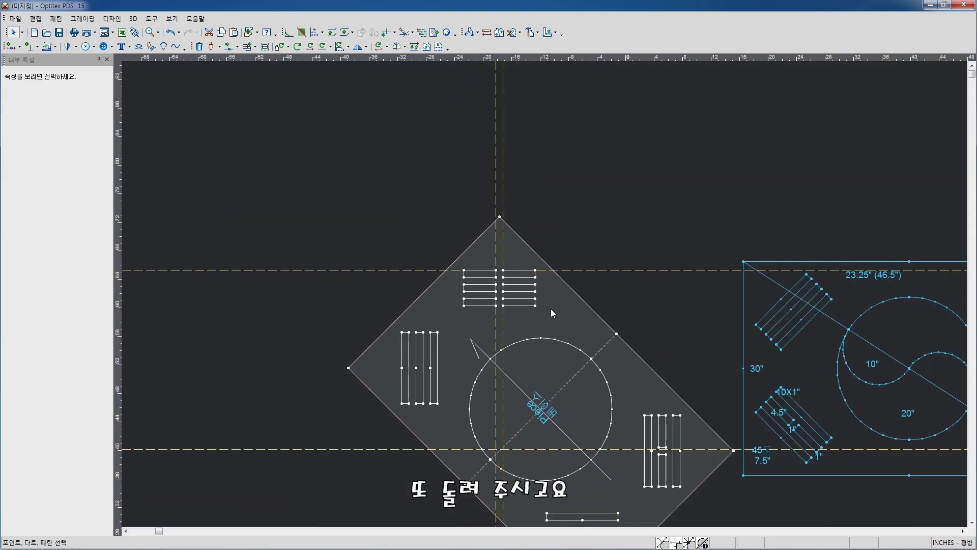
scroll(551, 308, "down", 2)
scroll(552, 297, "up", 1)
scroll(520, 288, "up", 1)
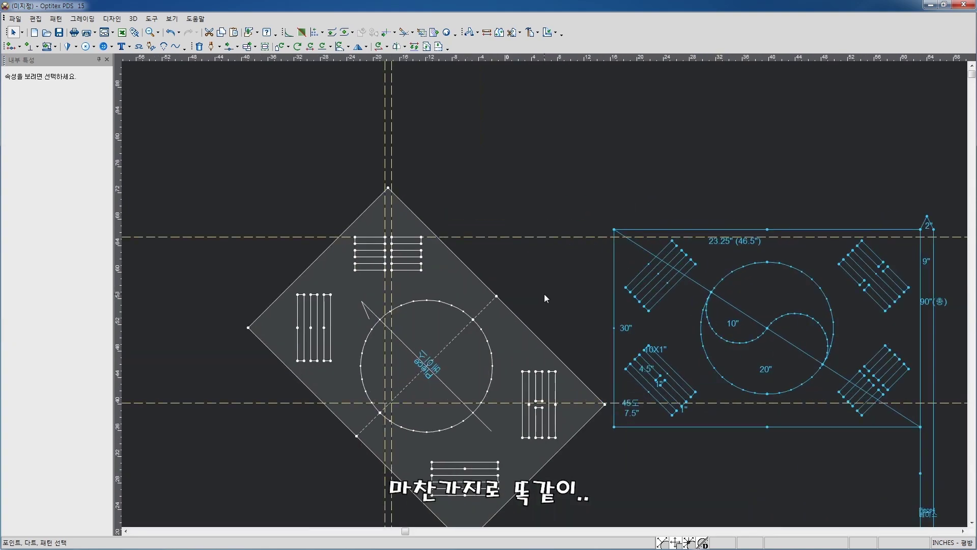
key("ctrl+shift+v")
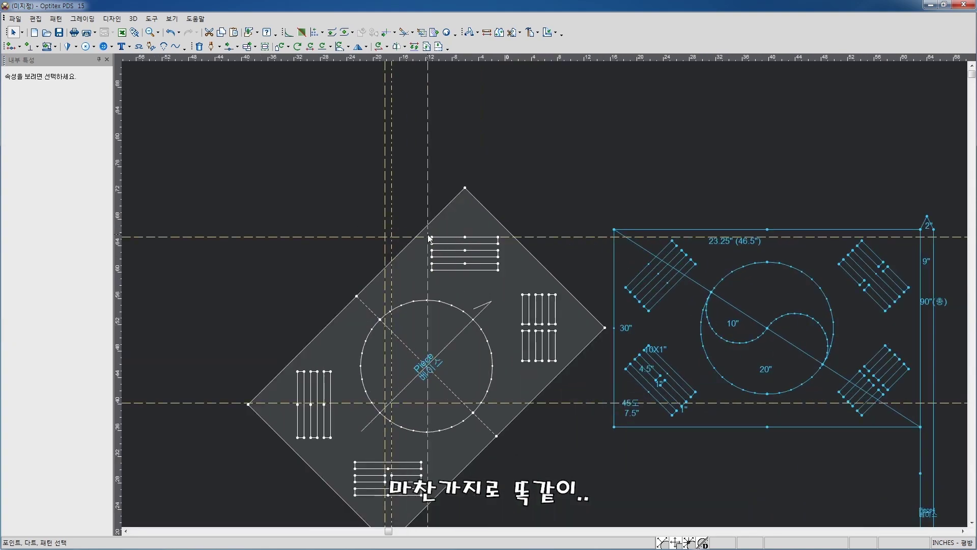
- Set the vertical guideline distance to 90 and begin a line on the new top bar
double_click(433, 239)
type("90")
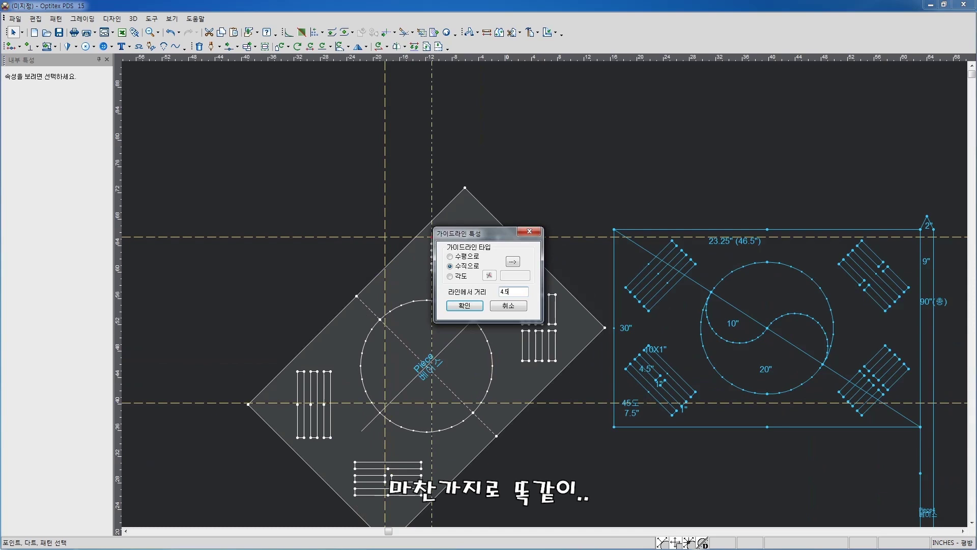
key("Return")
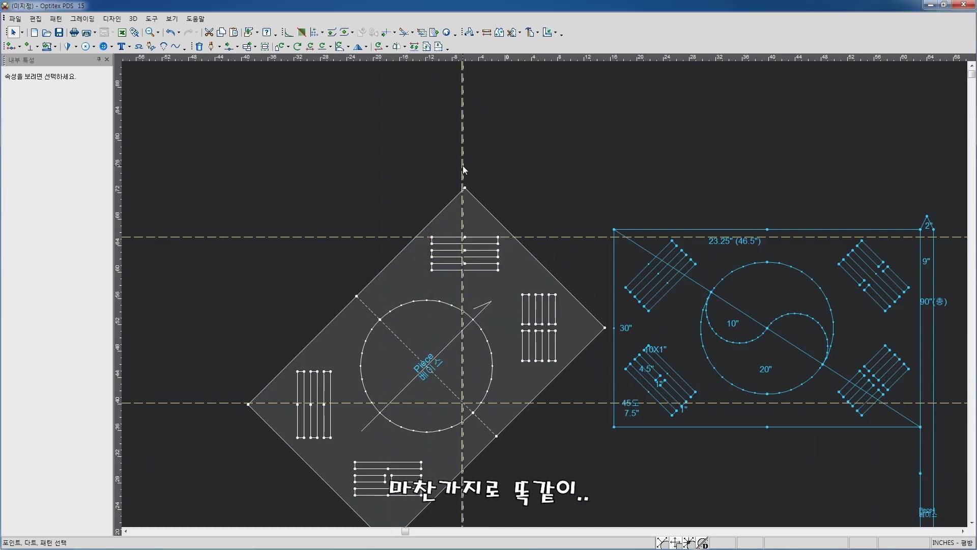
double_click(463, 187)
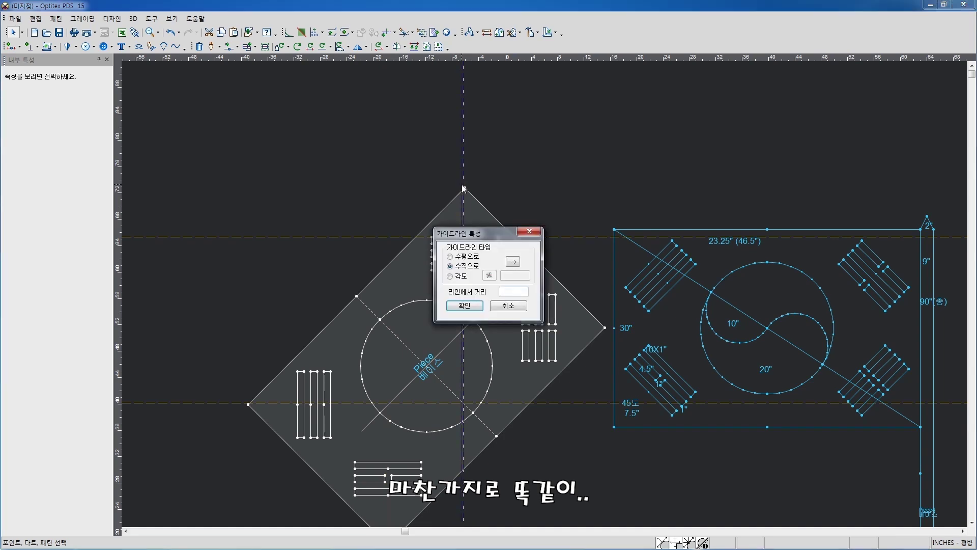
key("Return")
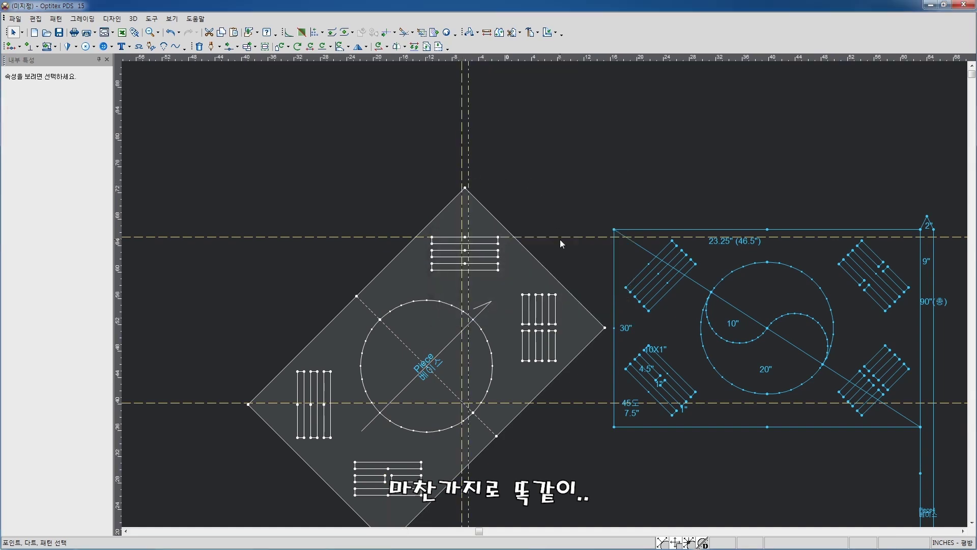
scroll(559, 239, "up", 2)
key("d")
left_click(385, 283)
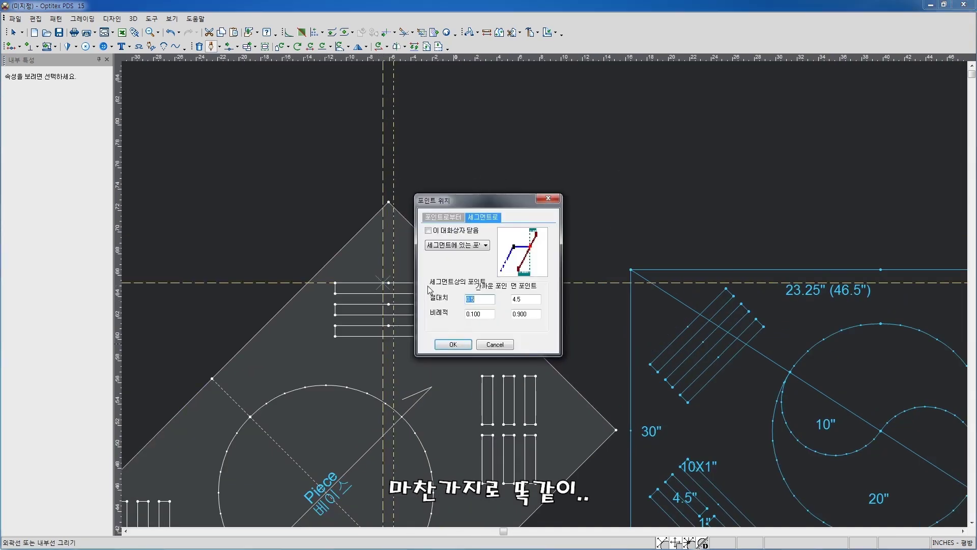
- Restart line drawing and draw the first centre line from the top bar to the bottom bar
left_click(453, 343)
right_click(490, 233)
left_click(504, 239)
scroll(549, 298, "down", 1)
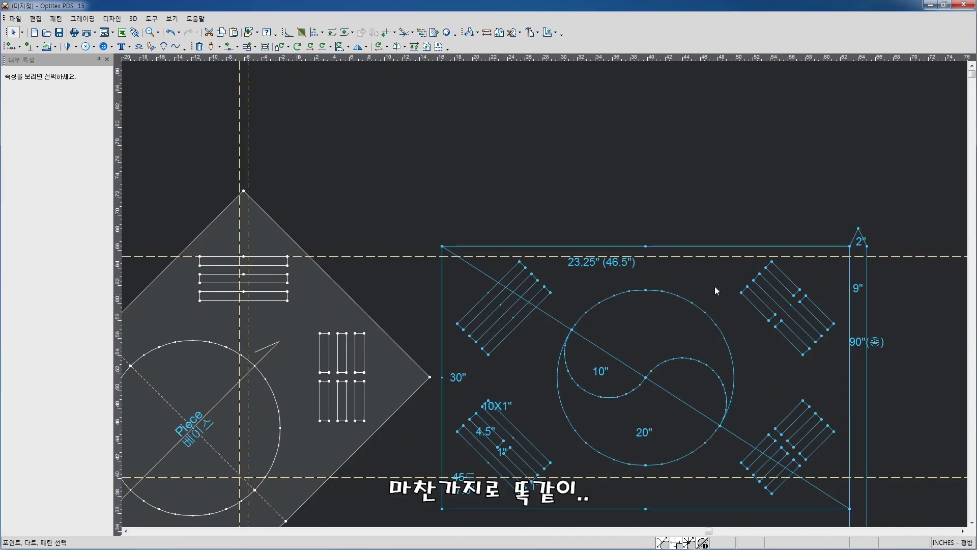
key("d")
left_click(238, 256)
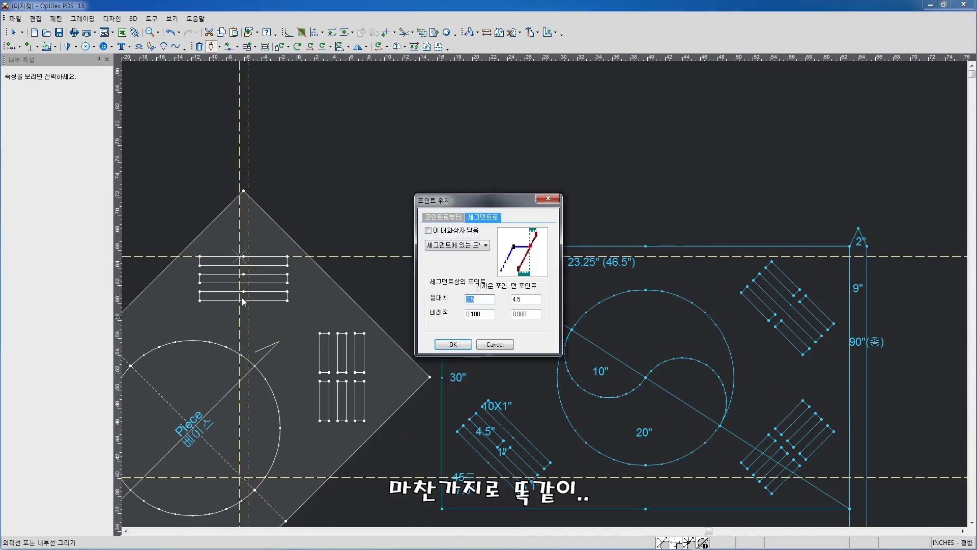
left_click(546, 304)
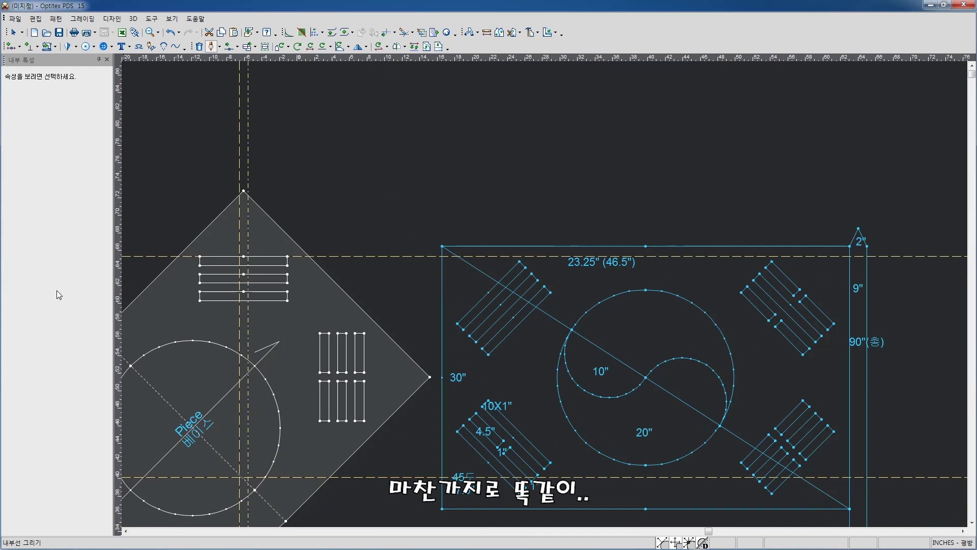
left_click(244, 297)
left_click(545, 303)
right_click(245, 162)
left_click(265, 168)
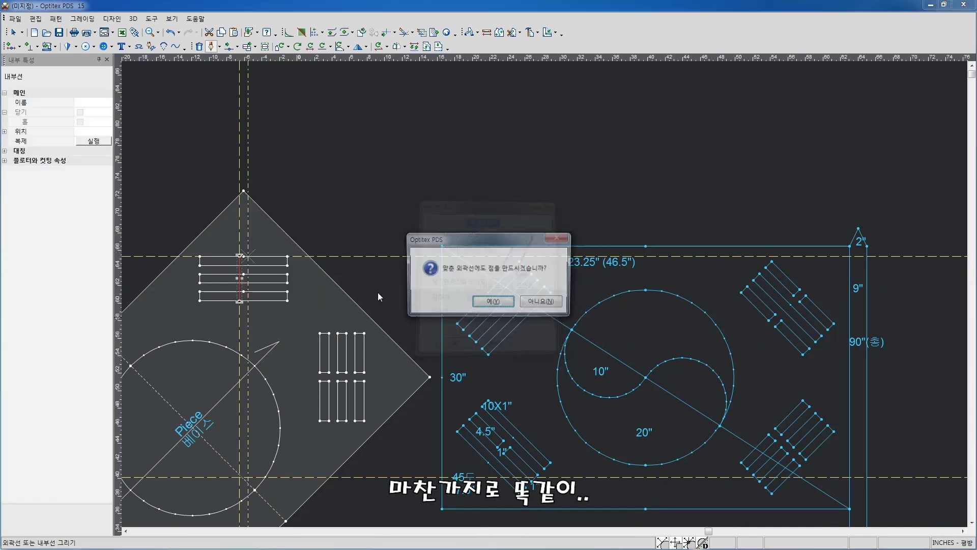
- Draw the second centre-strip line down through the three bars
left_click(546, 304)
left_click(243, 299)
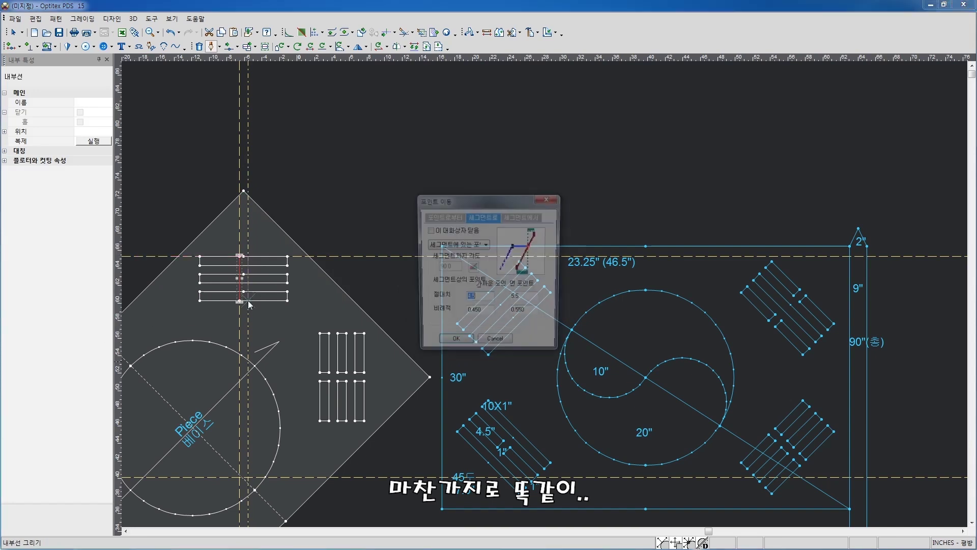
left_click(532, 301)
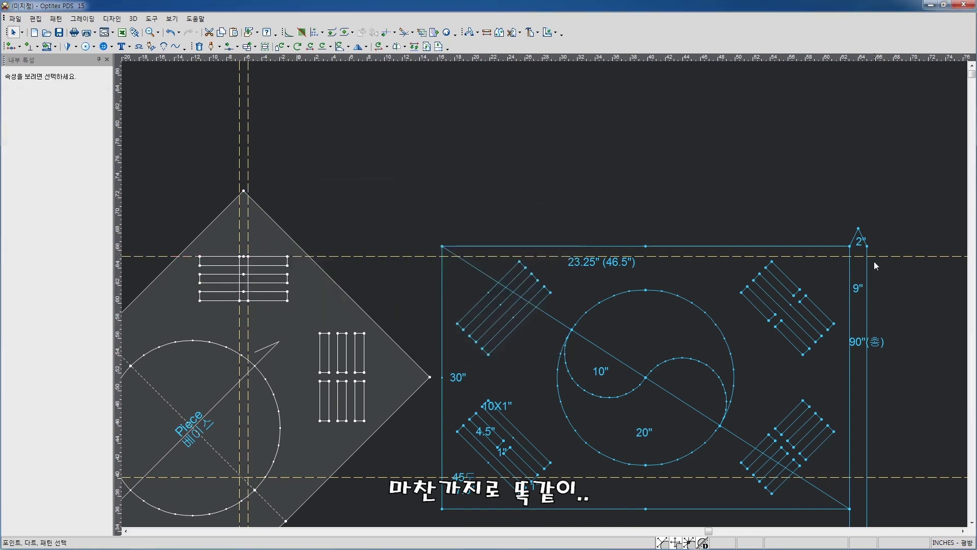
scroll(445, 324, "up", 2)
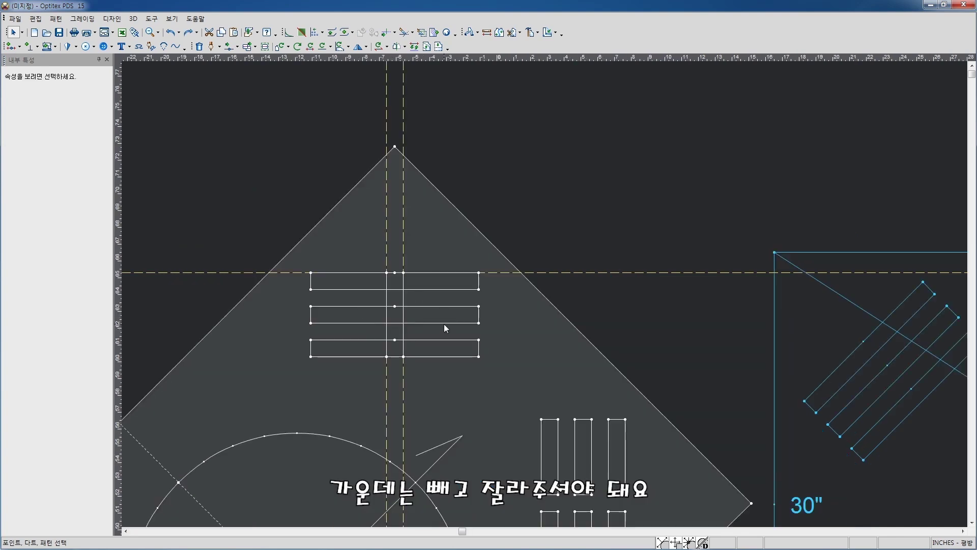
- Cut the middle sections out of the new top trigram's bottom and top bars
left_click(444, 324)
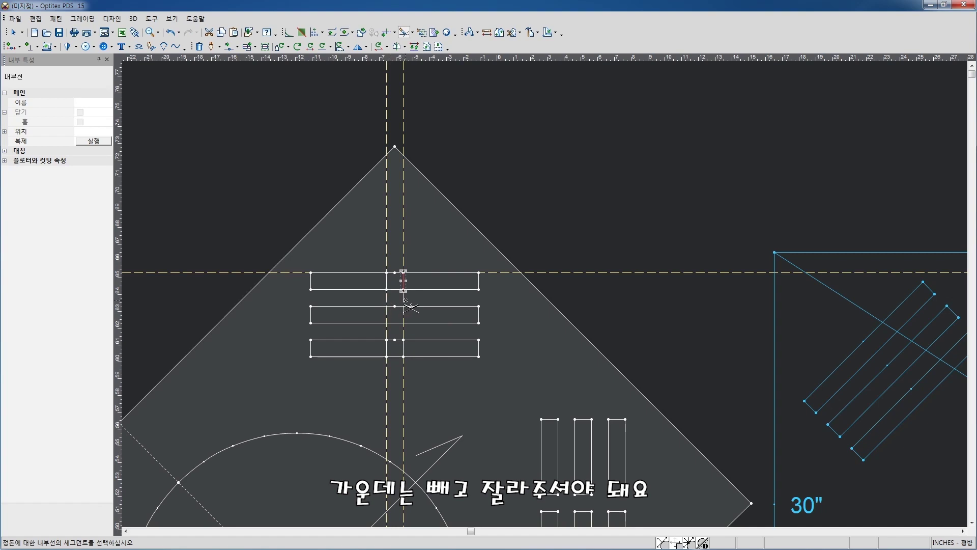
left_click(398, 356)
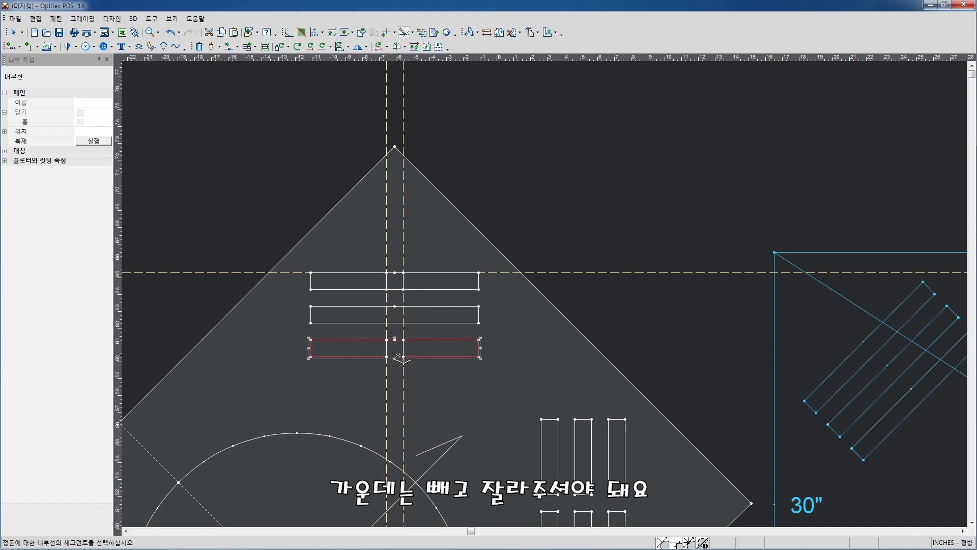
left_click(402, 346)
left_click(396, 290)
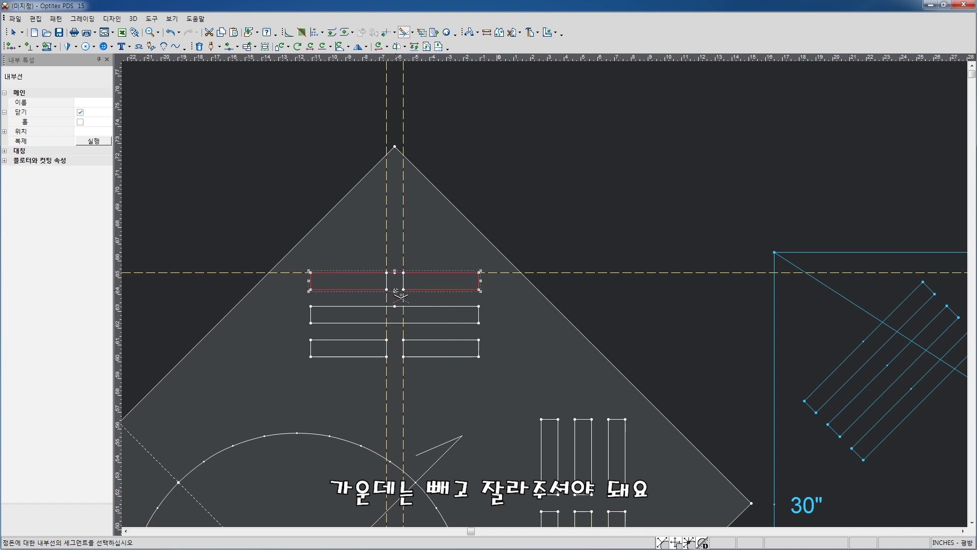
left_click(397, 278)
right_click(449, 232)
left_click(480, 250)
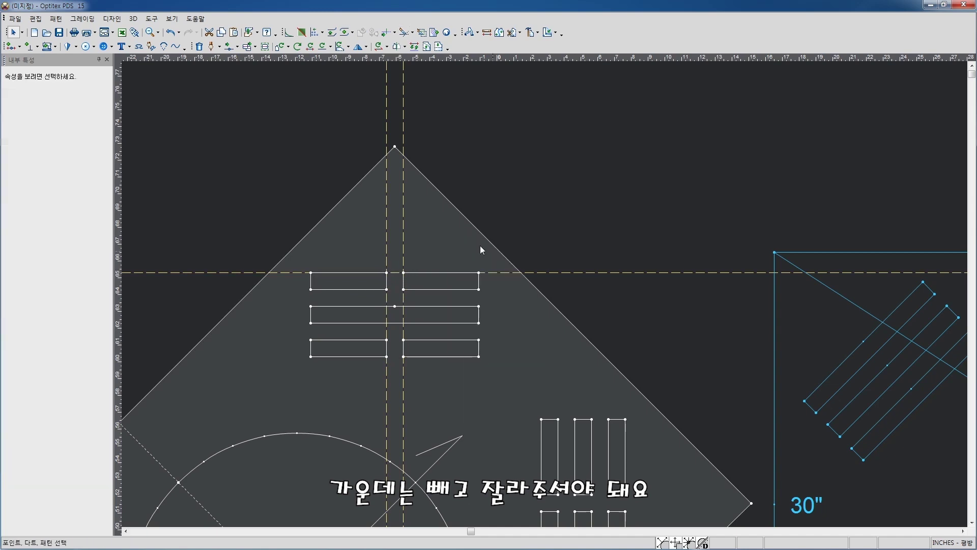
scroll(544, 294, "down", 3)
scroll(544, 294, "down", 3)
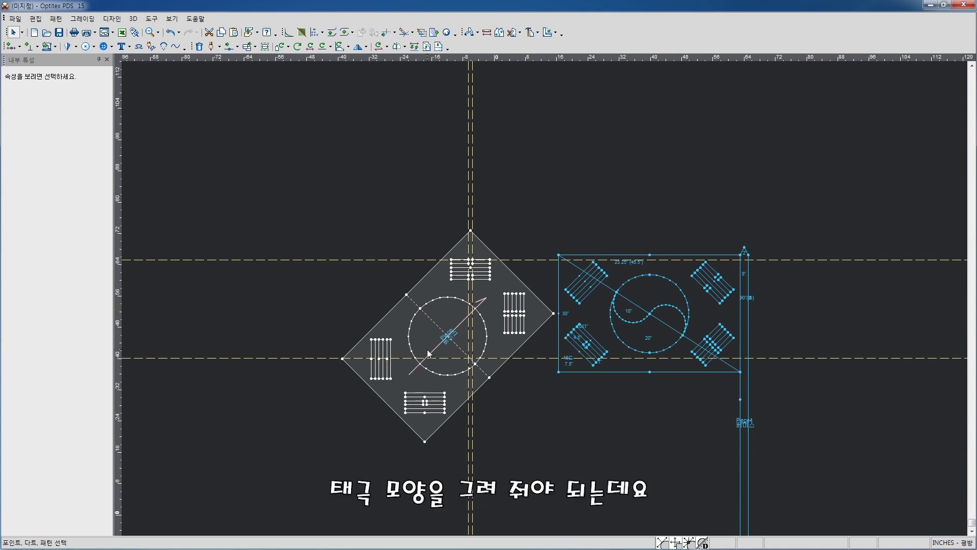
- Rotate the piece to horizontal using its left corner and right corner as reference points
key("minus")
left_click(342, 358)
left_click(555, 314)
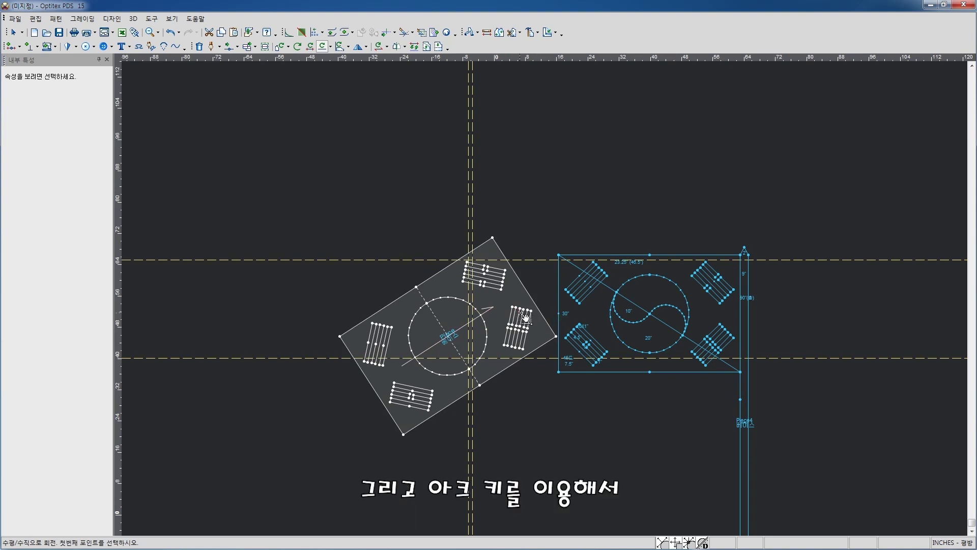
scroll(526, 317, "up", 1)
scroll(529, 307, "up", 1)
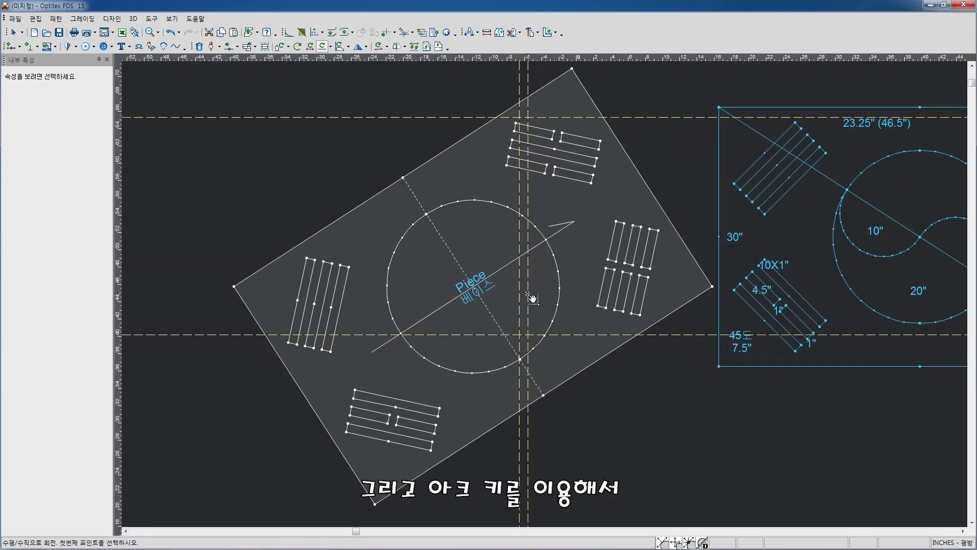
scroll(537, 292, "down", 2)
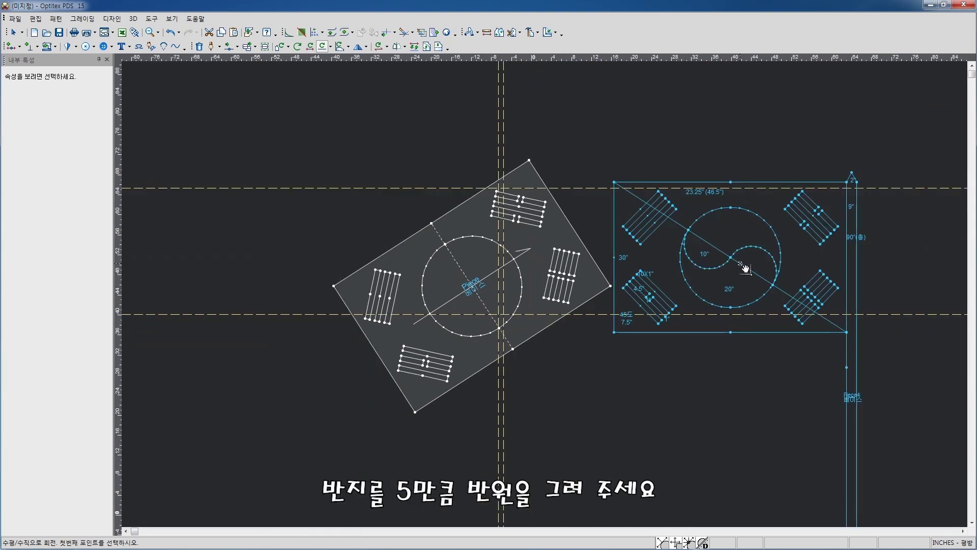
scroll(490, 294, "up", 1)
scroll(509, 310, "up", 1)
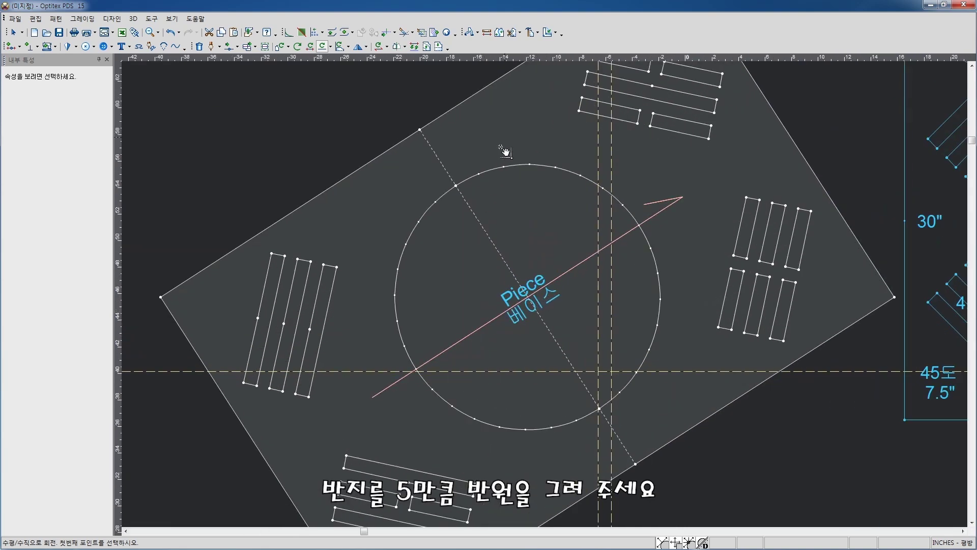
- Start an arc at the taeguk circle's left edge on the horizontal line and set its two end points
key("Escape")
left_click(161, 297)
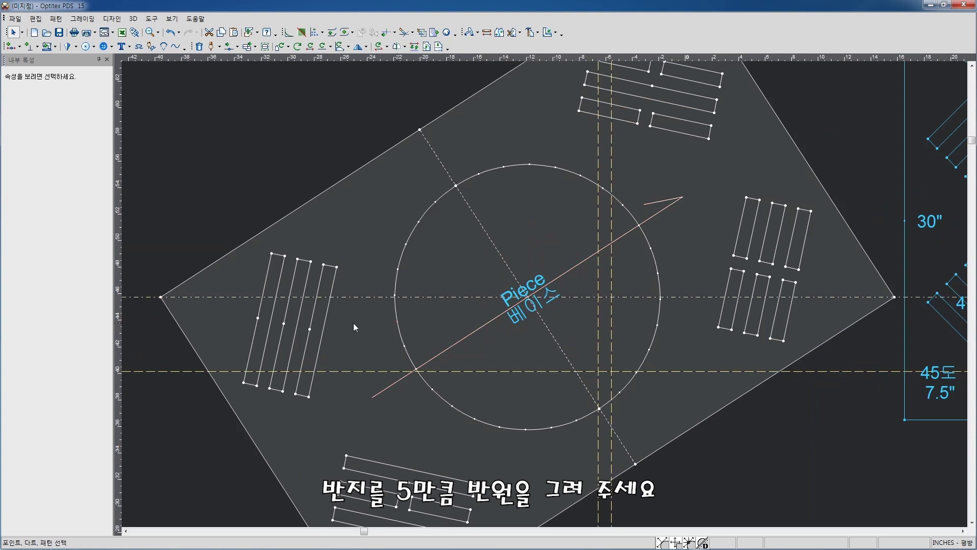
key("a")
key("Return")
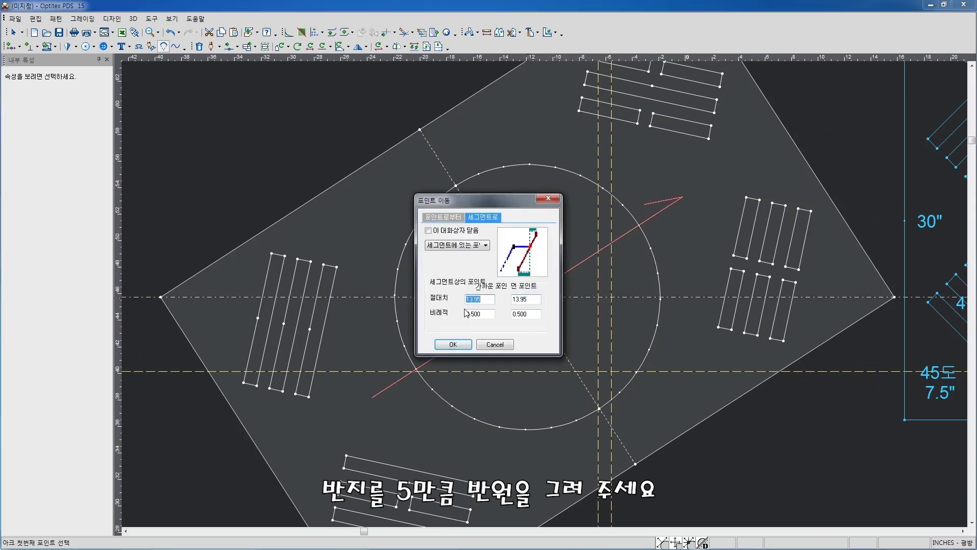
key("Return")
scroll(399, 299, "up", 2)
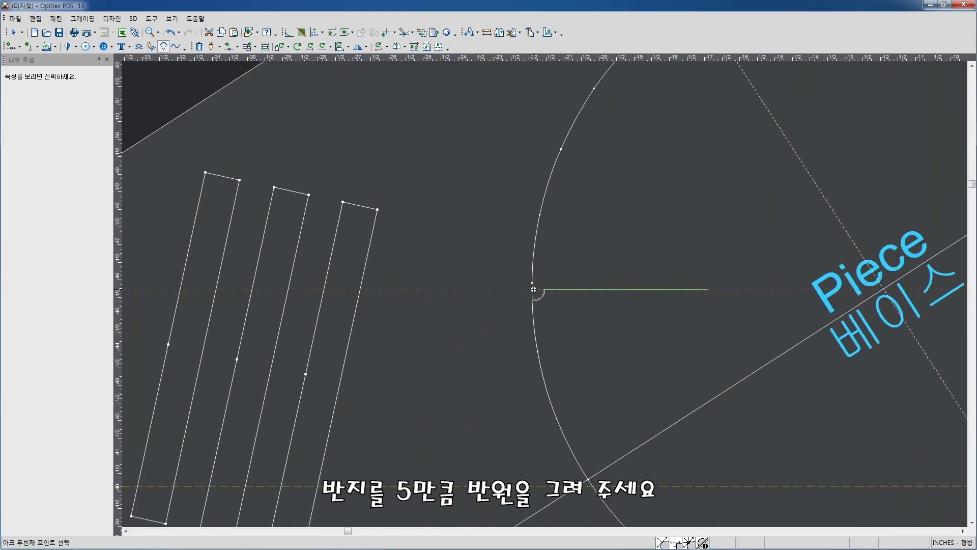
key("Return")
key("Return")
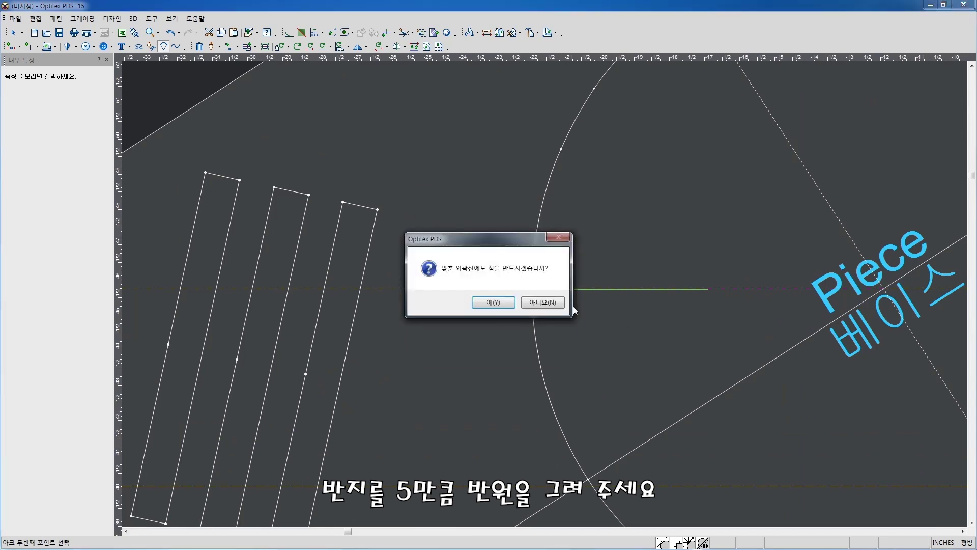
- Make the arc a radius-5 half-circle bulging below the line, without matching-outline points
left_click(542, 303)
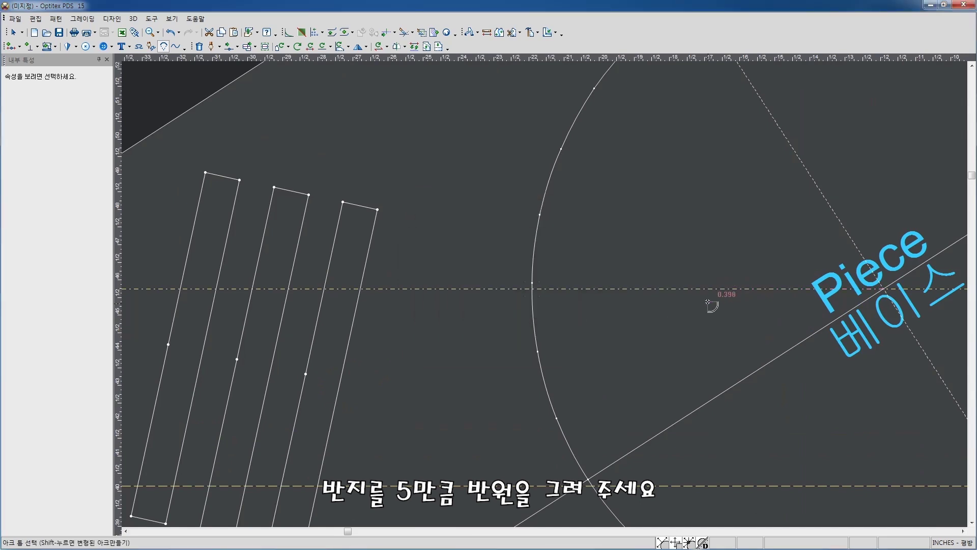
left_click(708, 435)
key("Tab")
key("Tab")
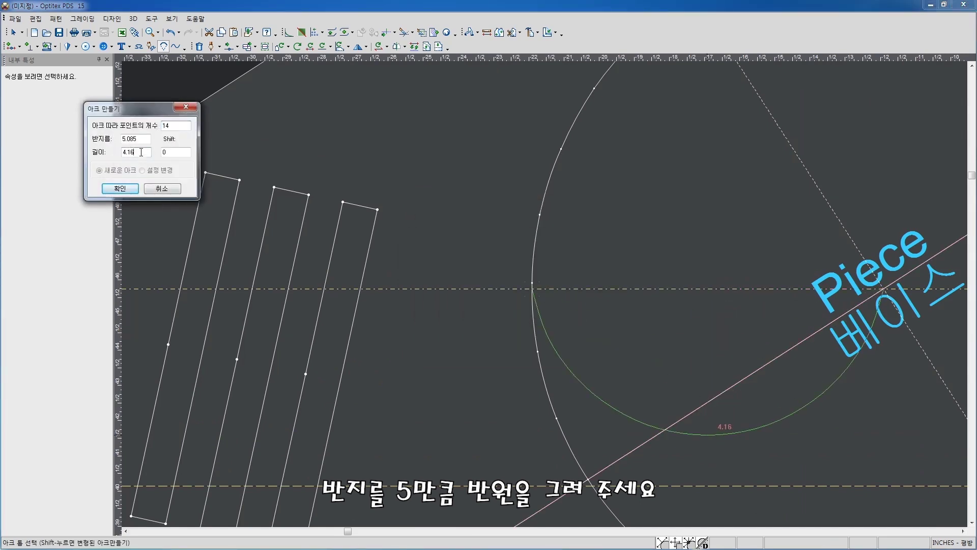
type("4")
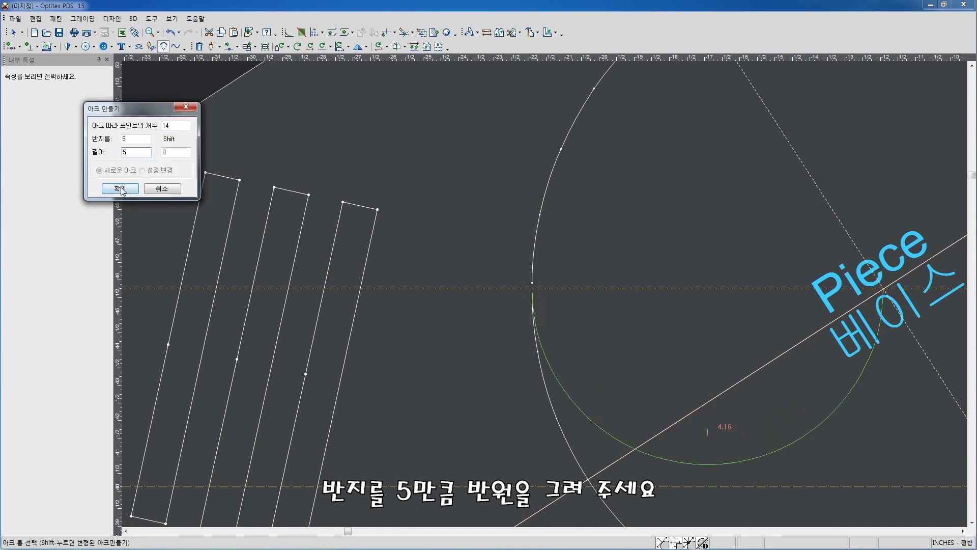
left_click(120, 190)
right_click(448, 212)
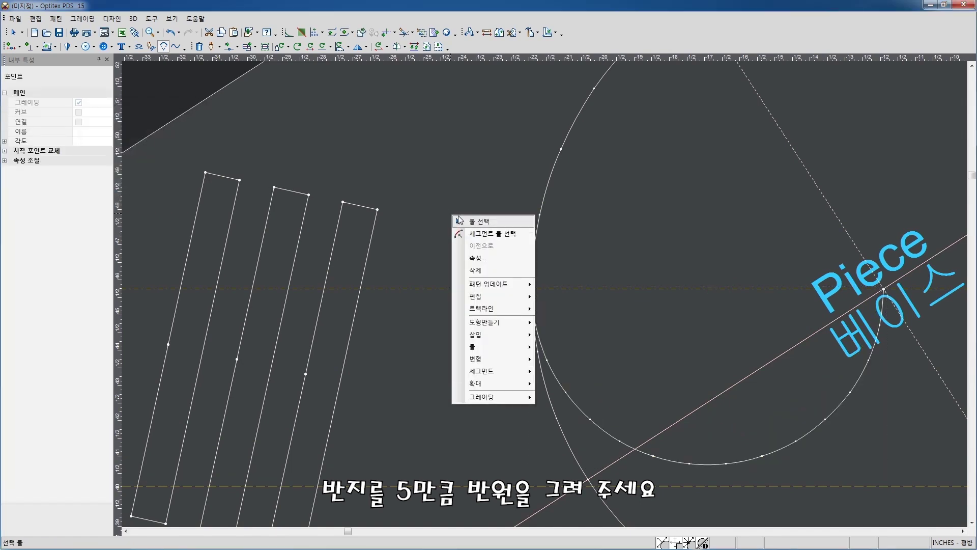
left_click(476, 218)
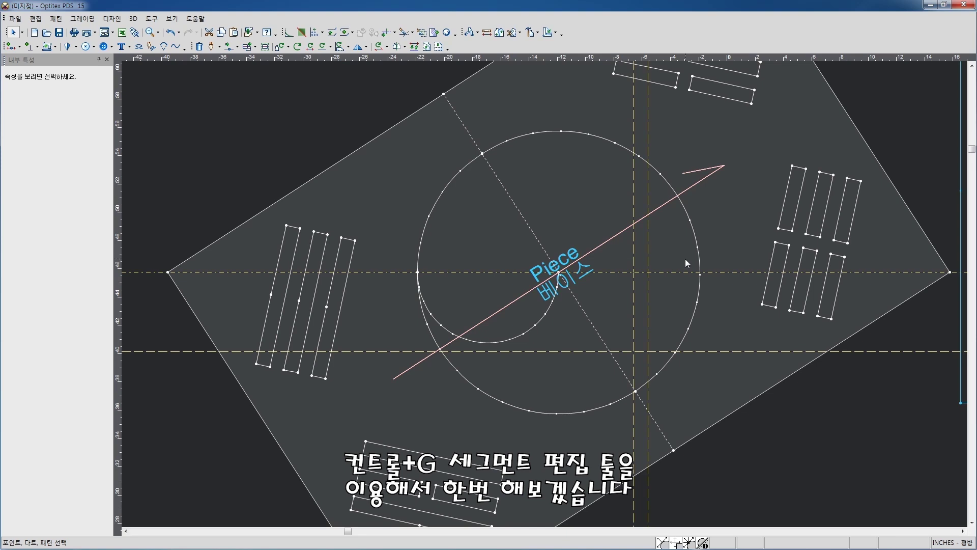
- Add a Y- and X-flipped copy of the half-circle arc as an internal line
left_click(529, 332)
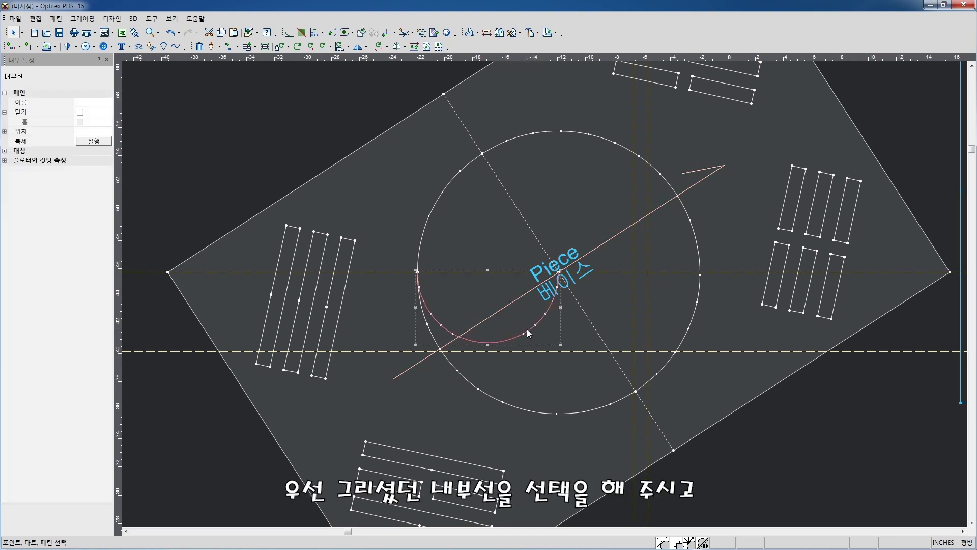
key("ctrl+g")
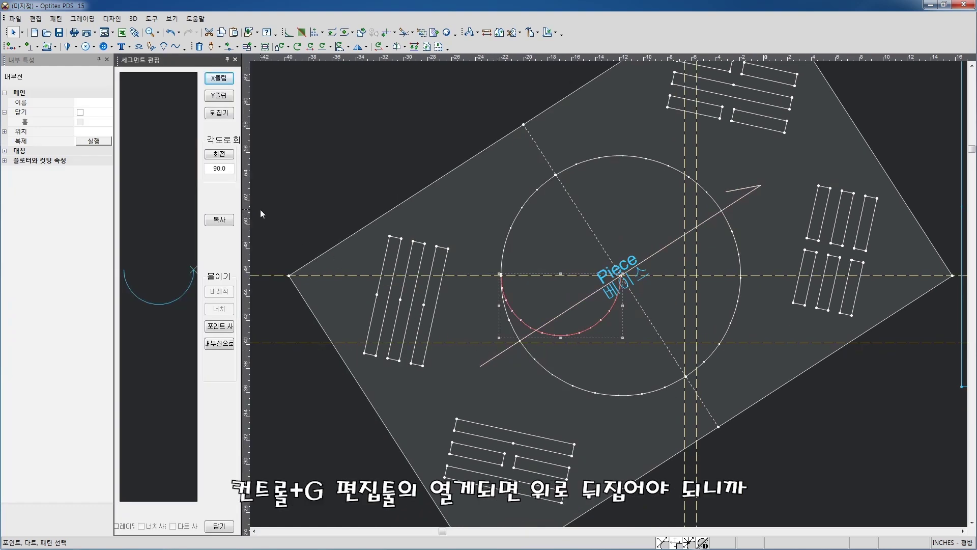
left_click(225, 99)
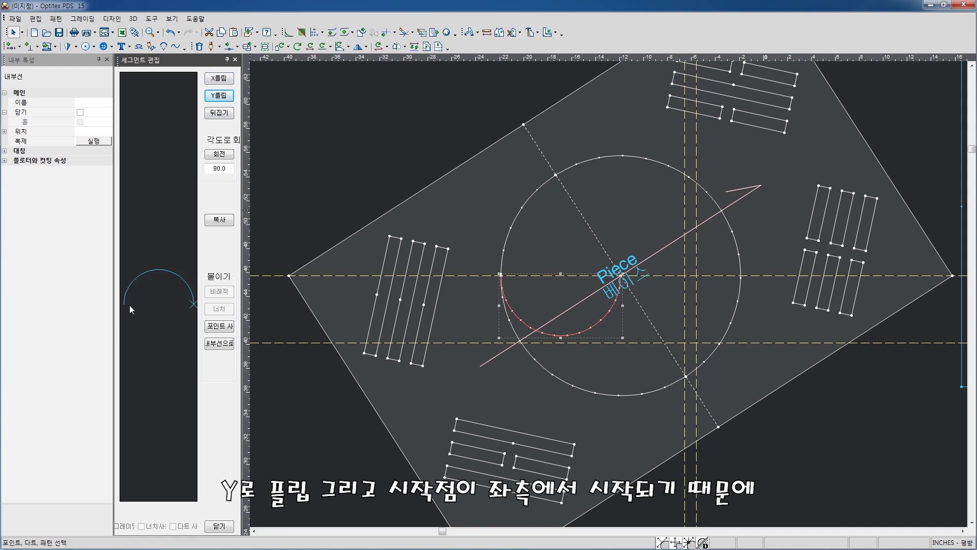
left_click(226, 80)
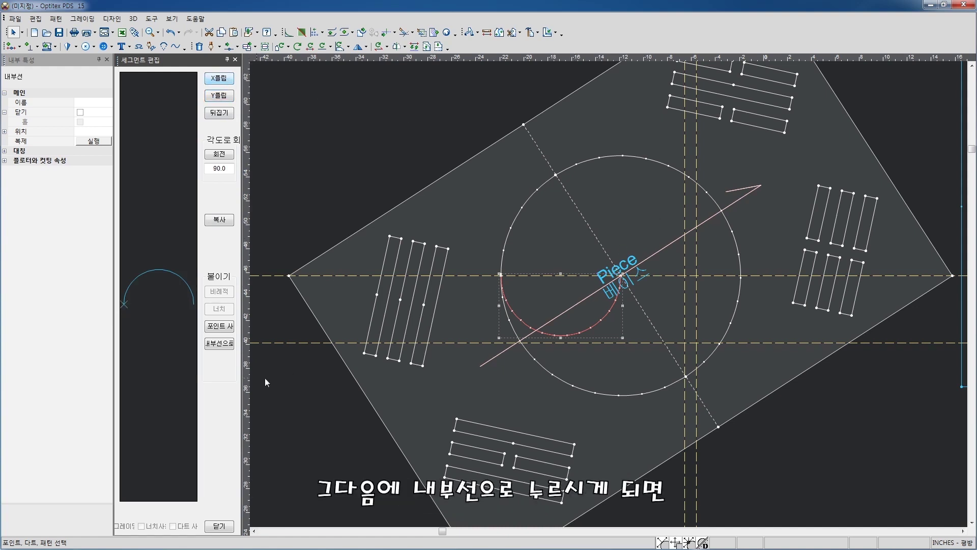
left_click(218, 344)
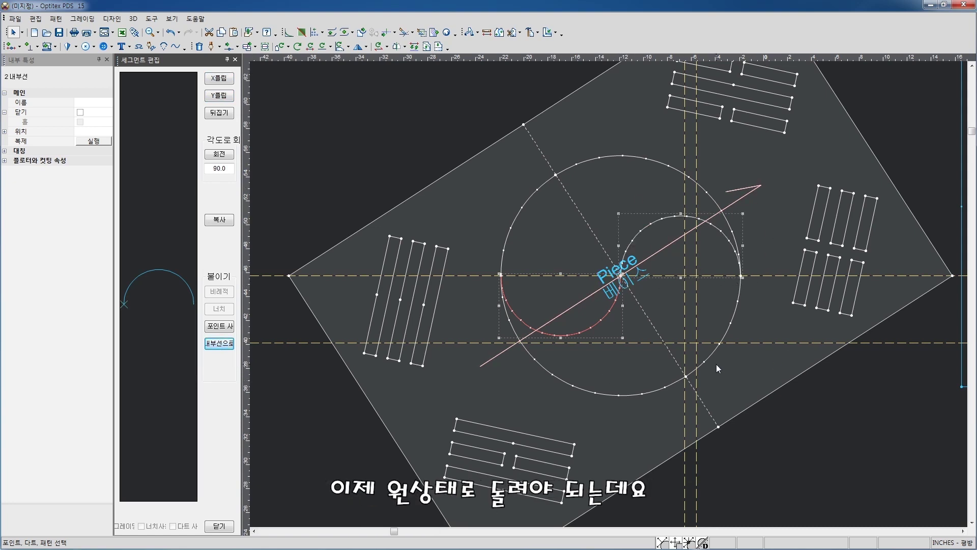
left_click(235, 59)
- Undo the last change, rotate the flag piece back upright, and move it further left
left_click(398, 325)
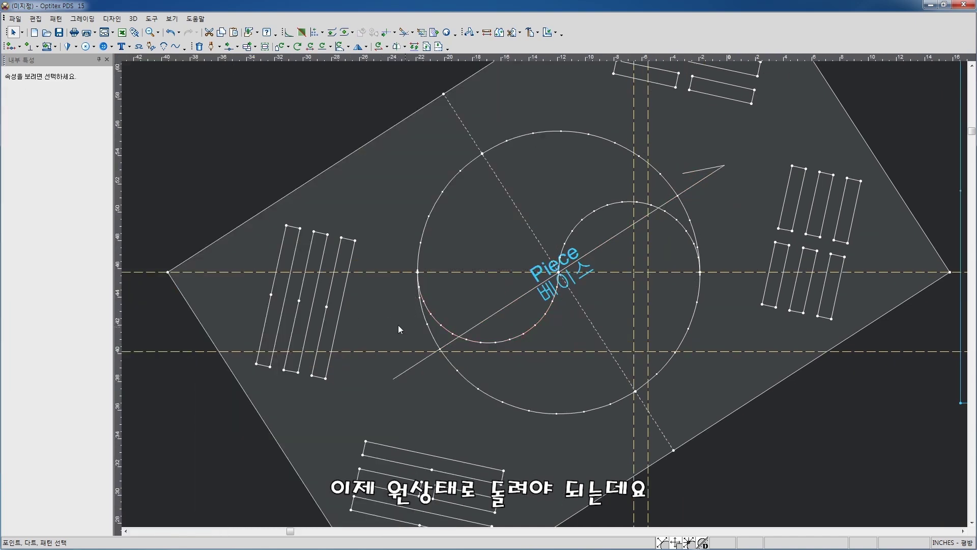
scroll(611, 331, "down", 2)
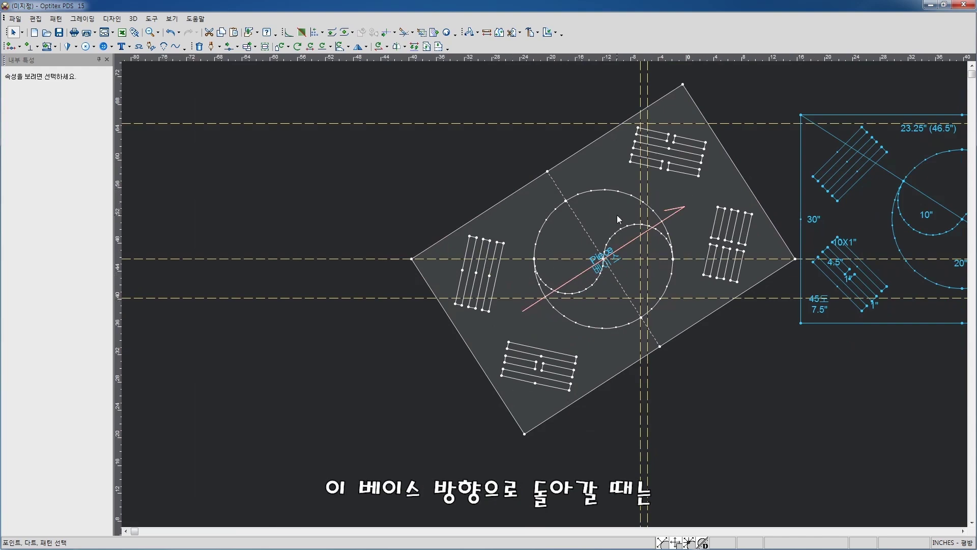
key("ctrl+z")
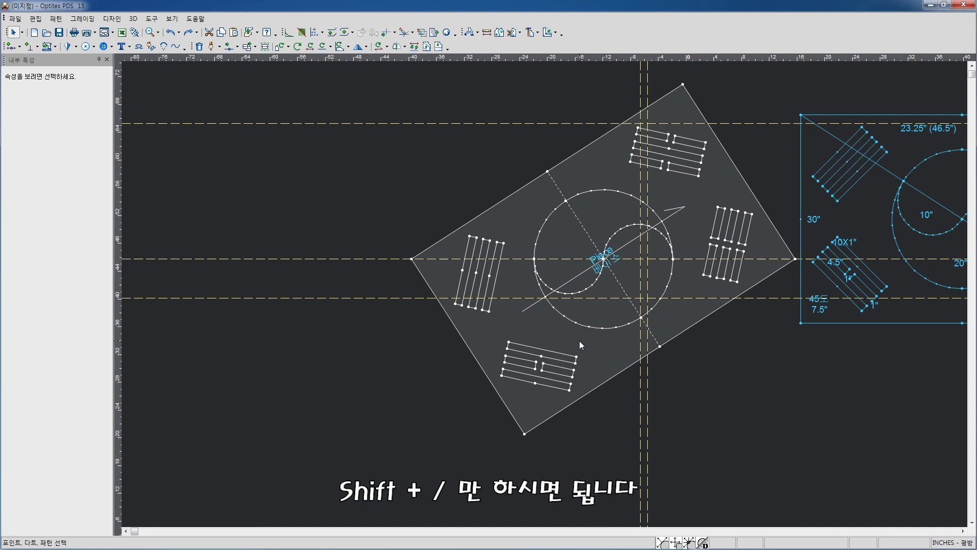
key("shift+slash")
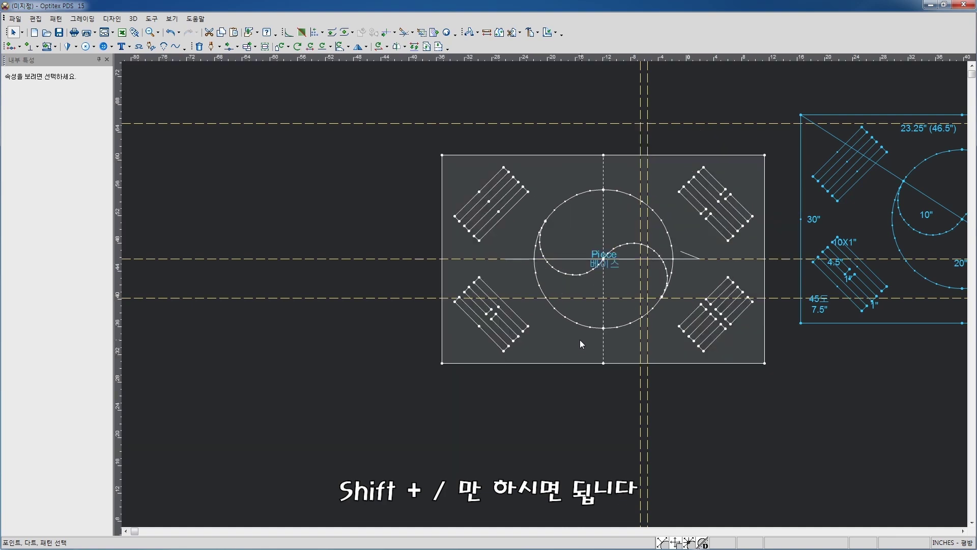
left_click_drag(554, 314, 393, 326)
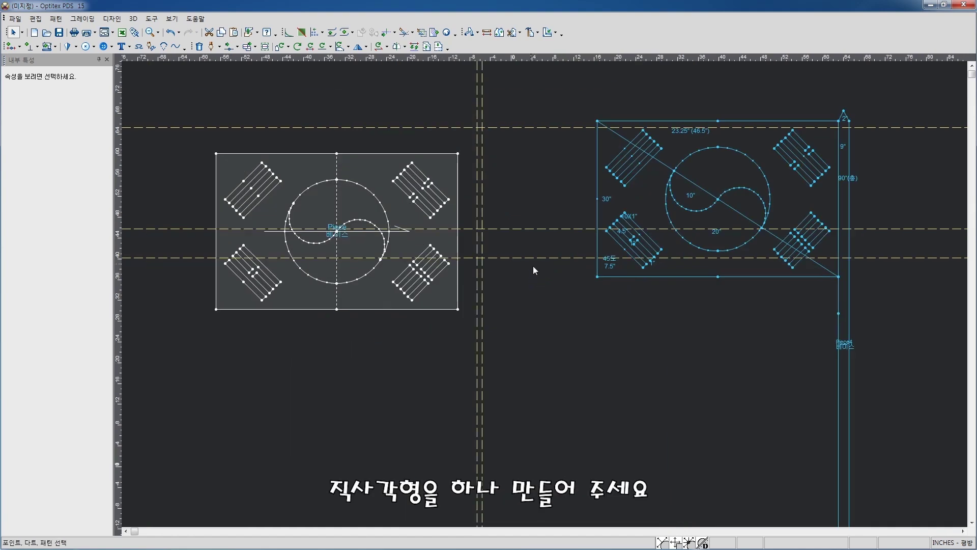
- Create a 90 by 2 rectangle piece for the pole and drag it beside the flag
right_click(501, 262)
mouse_move(551, 330)
left_click(628, 331)
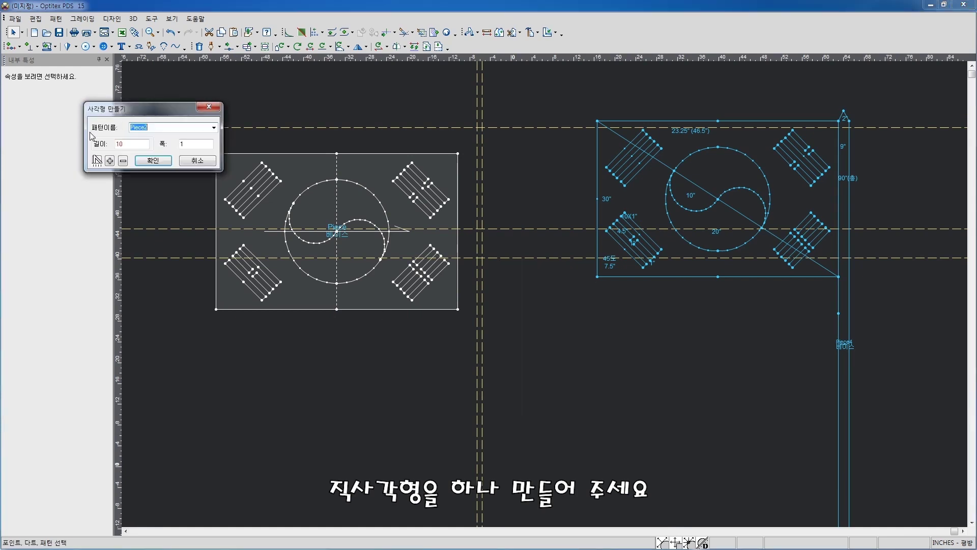
double_click(129, 147)
type("90")
key("Tab")
type("2")
key("Return")
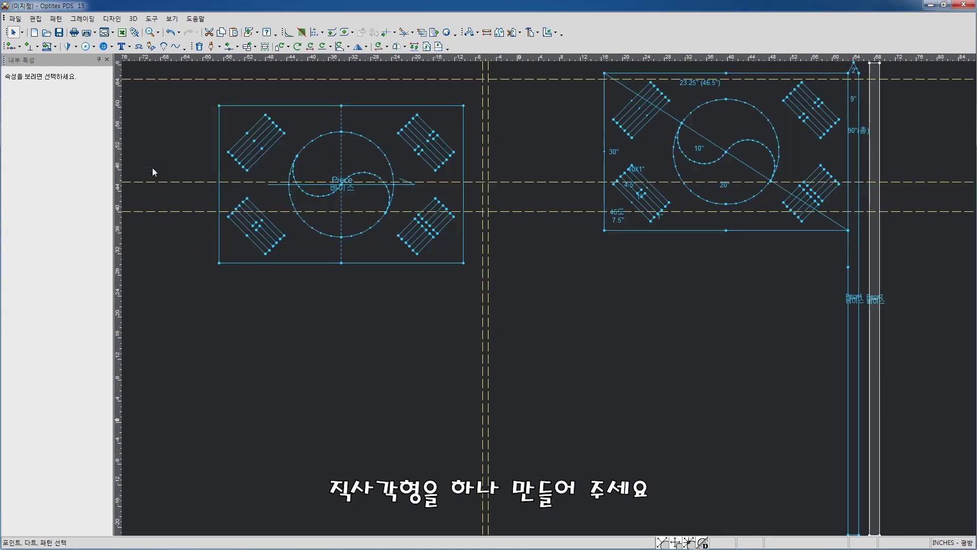
left_click_drag(874, 232, 506, 240)
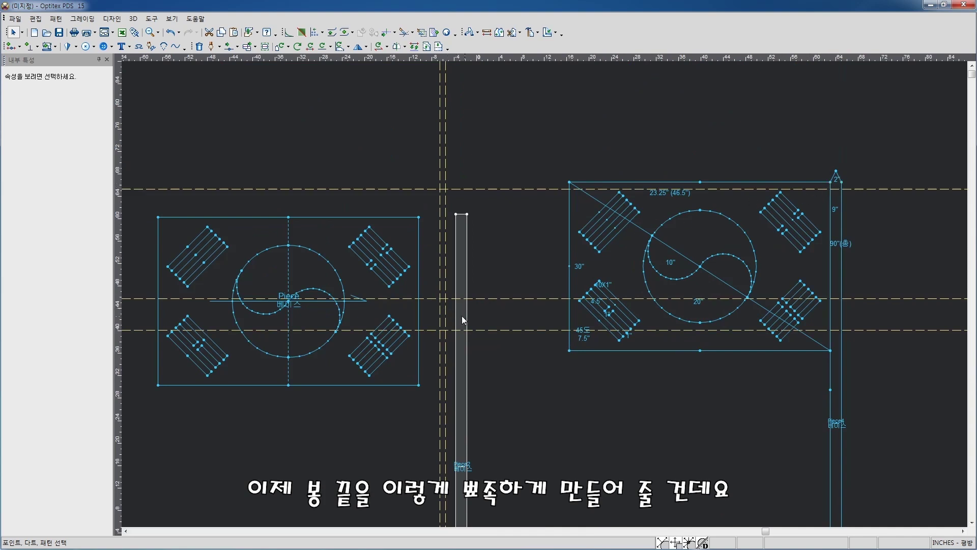
scroll(459, 310, "up", 1)
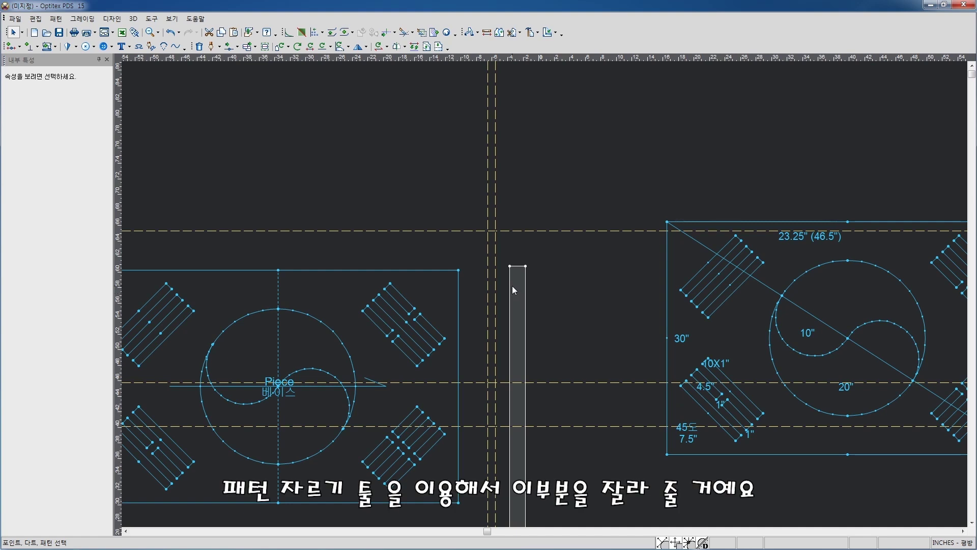
- Cut the pole's top at two points, accepting seam settings, to form a pointed tip
key("c")
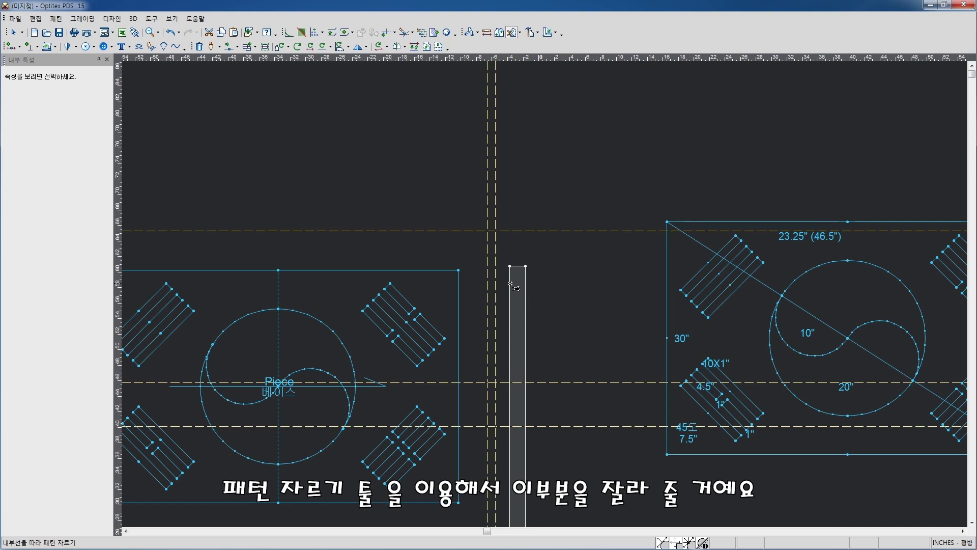
left_click(510, 284)
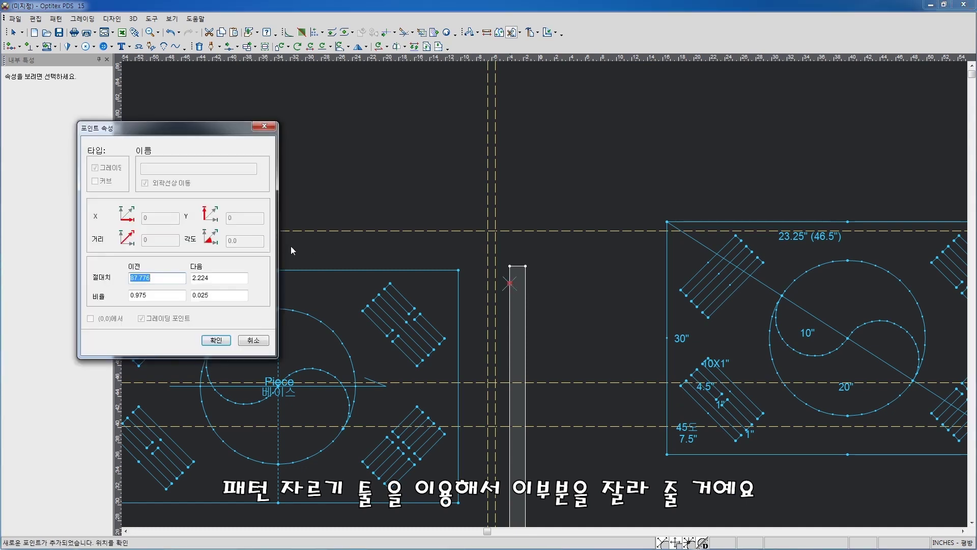
left_click(230, 278)
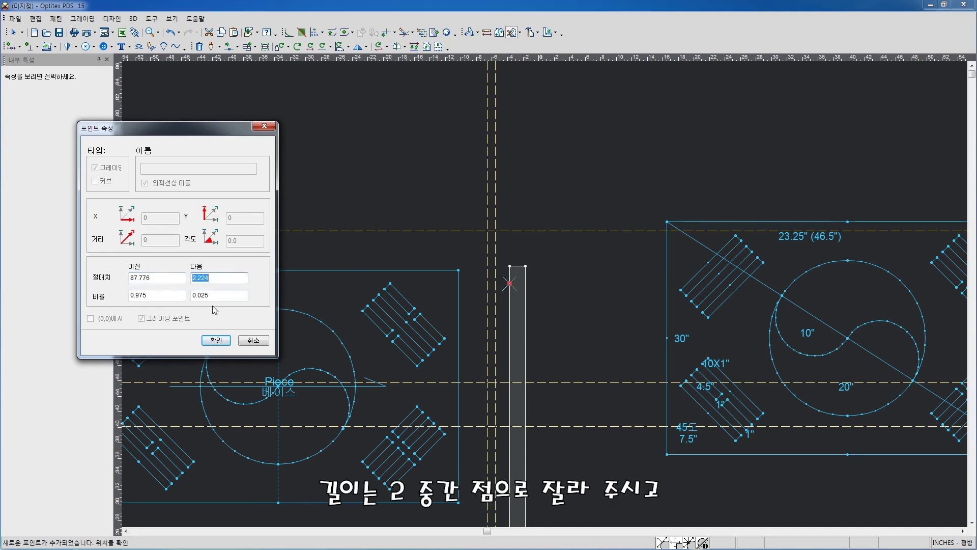
type("2")
left_click(215, 340)
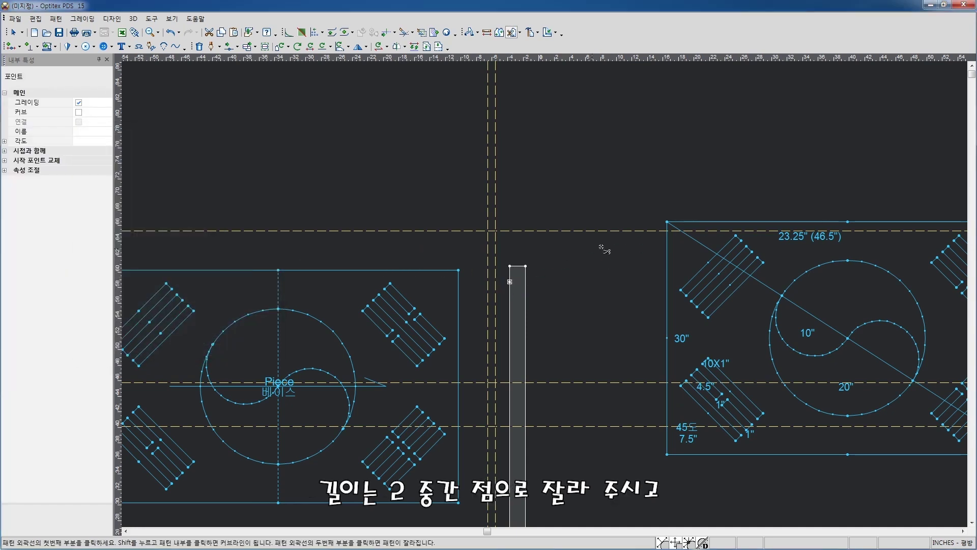
scroll(516, 273, "up", 1)
left_click(543, 292)
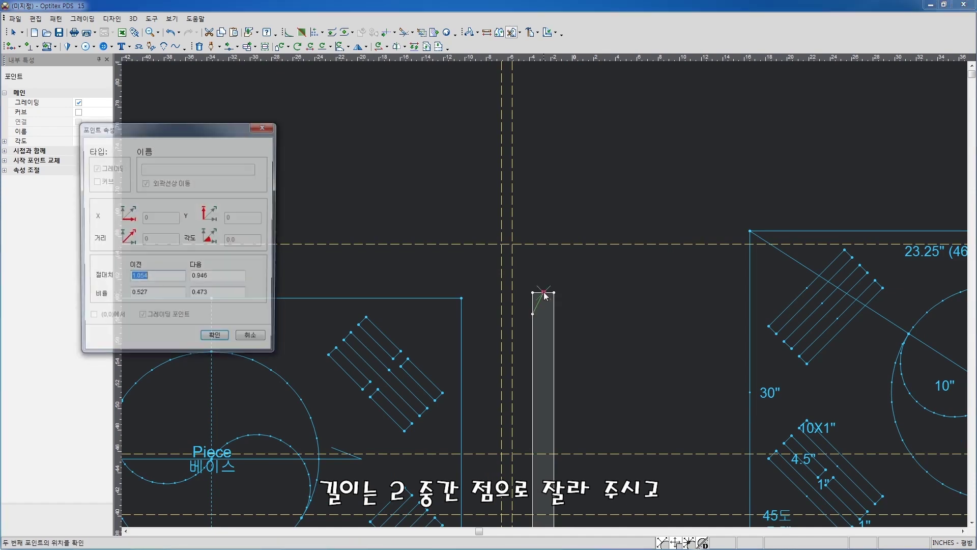
left_click(164, 295)
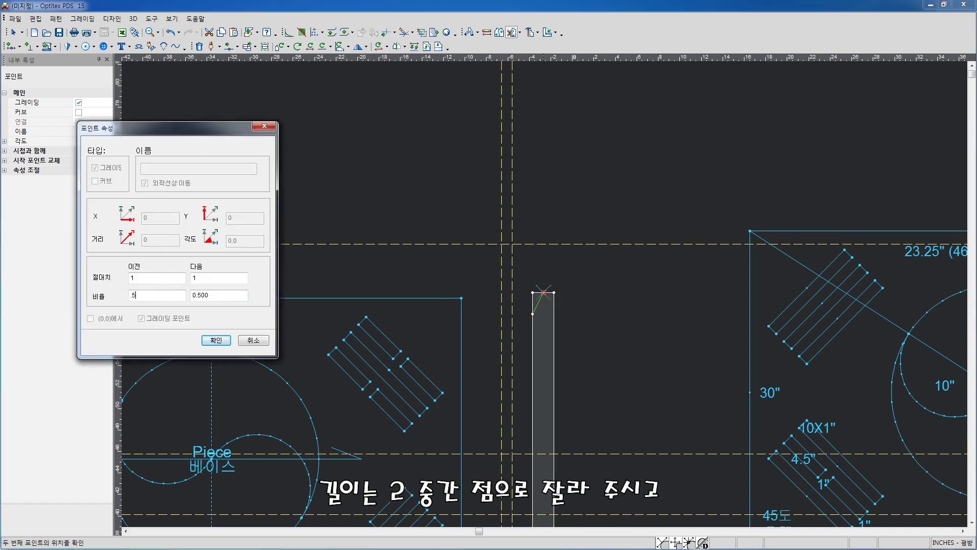
left_click(216, 340)
left_click(133, 301)
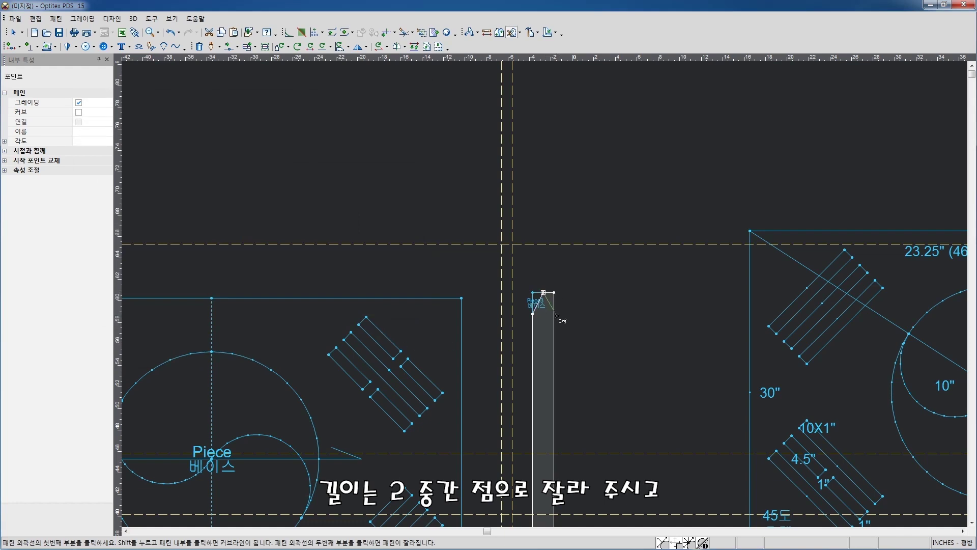
left_click(553, 316)
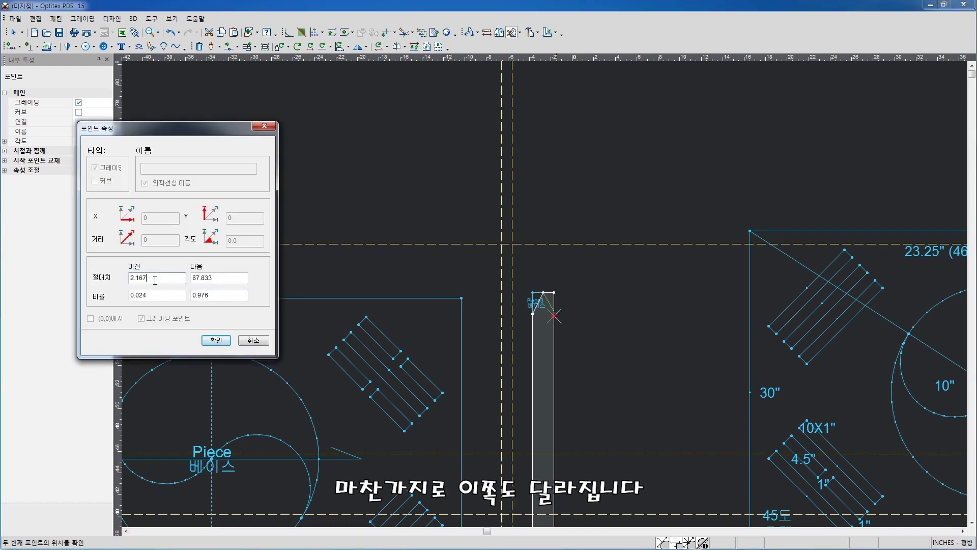
left_click(215, 340)
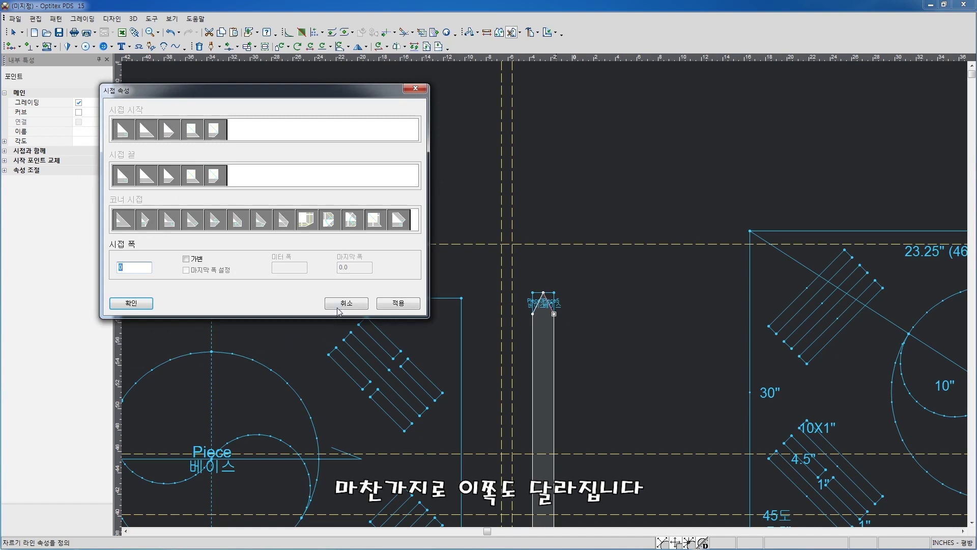
left_click(340, 304)
- Move the two cut-off corner scraps clear of the pole, delete them, and select the pole
right_click(588, 264)
left_click(593, 281)
left_click_drag(547, 303, 577, 224)
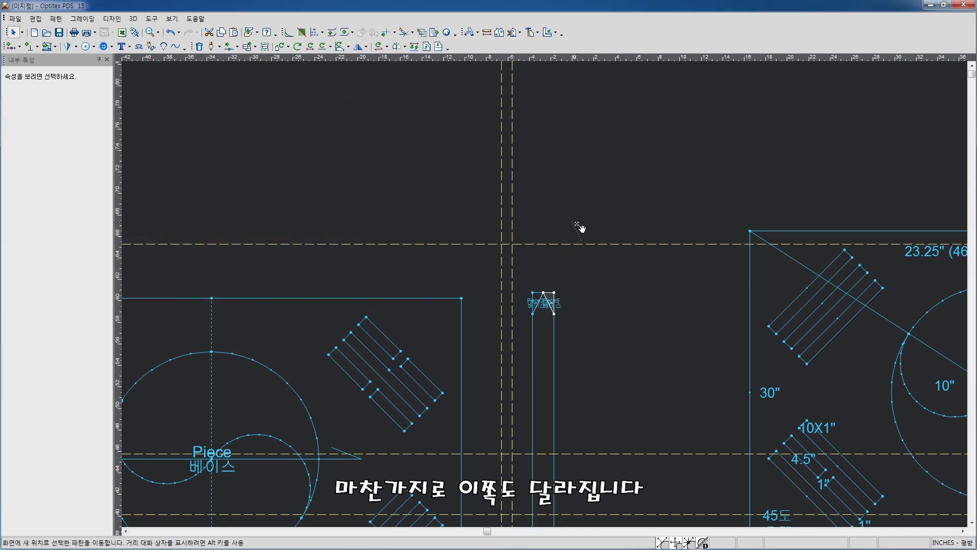
left_click_drag(538, 304, 563, 224)
left_click_drag(542, 192, 663, 275)
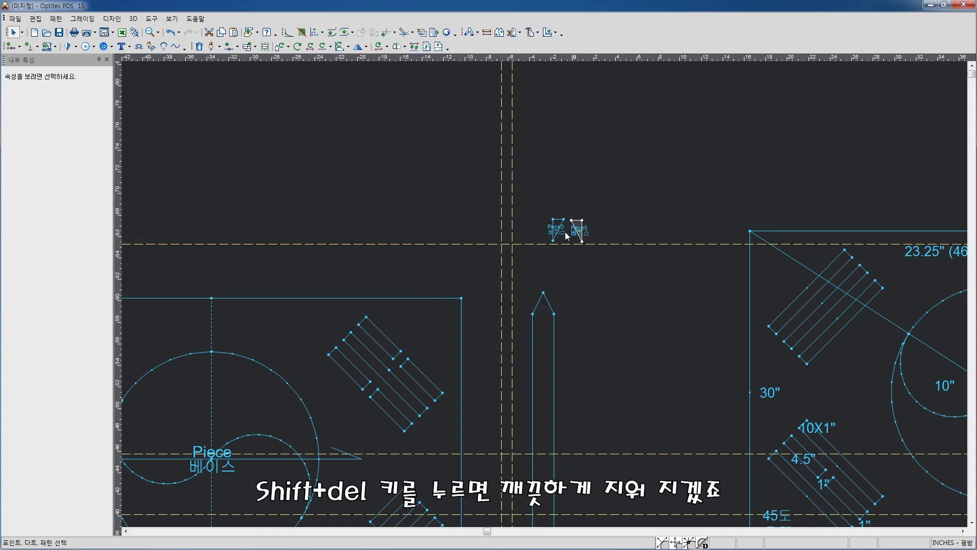
key("shift+Delete")
key("shift+Delete")
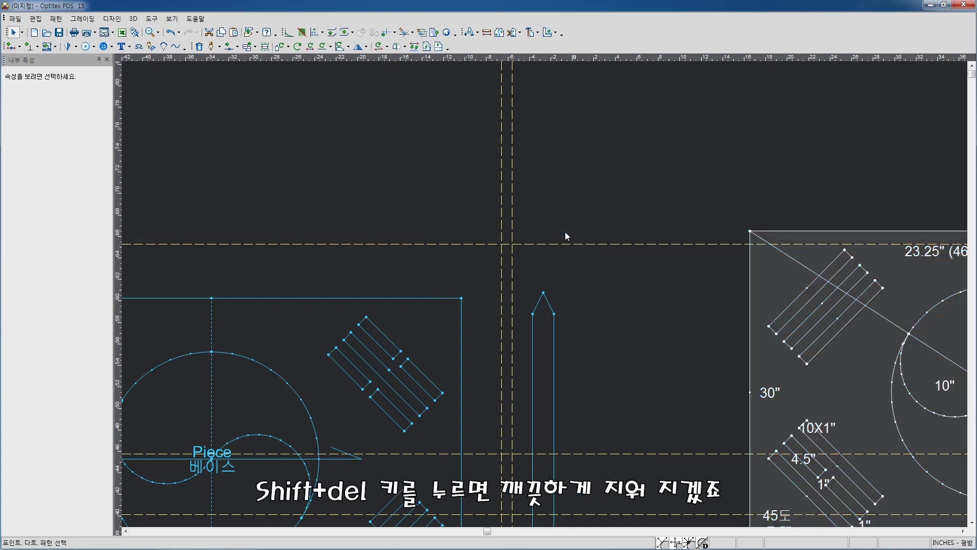
scroll(560, 261, "down", 3)
left_click(515, 257)
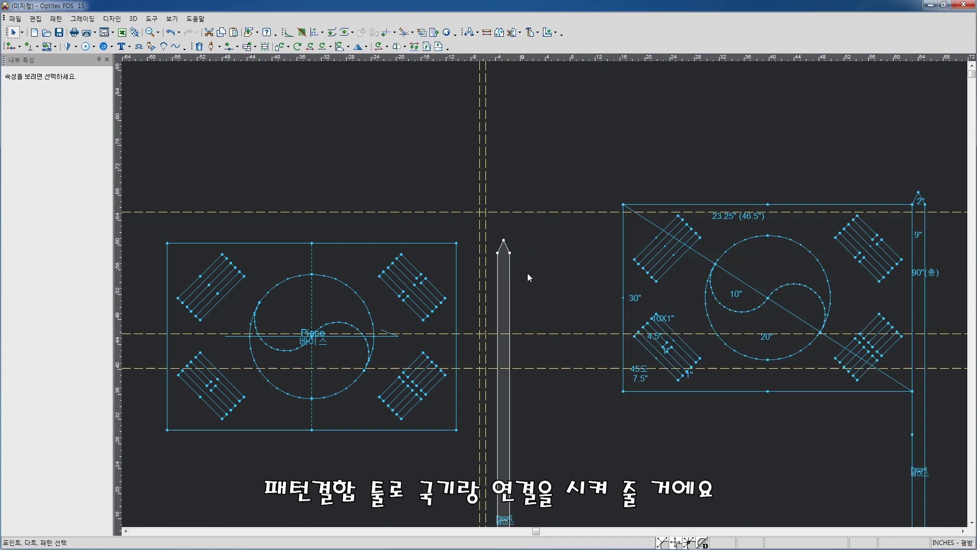
- Join the flag piece onto the pole at the flag's top-right corner, keeping the original direction
key("j")
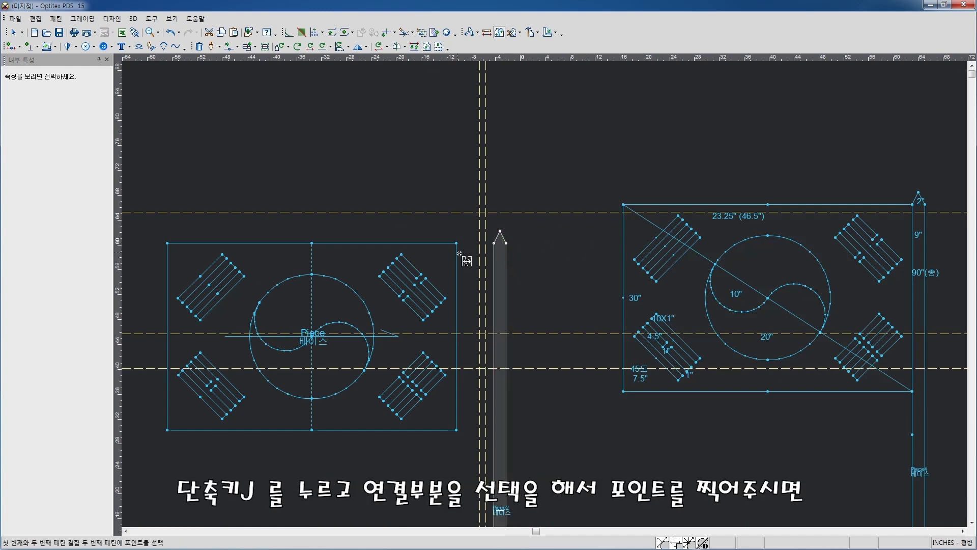
left_click(456, 243)
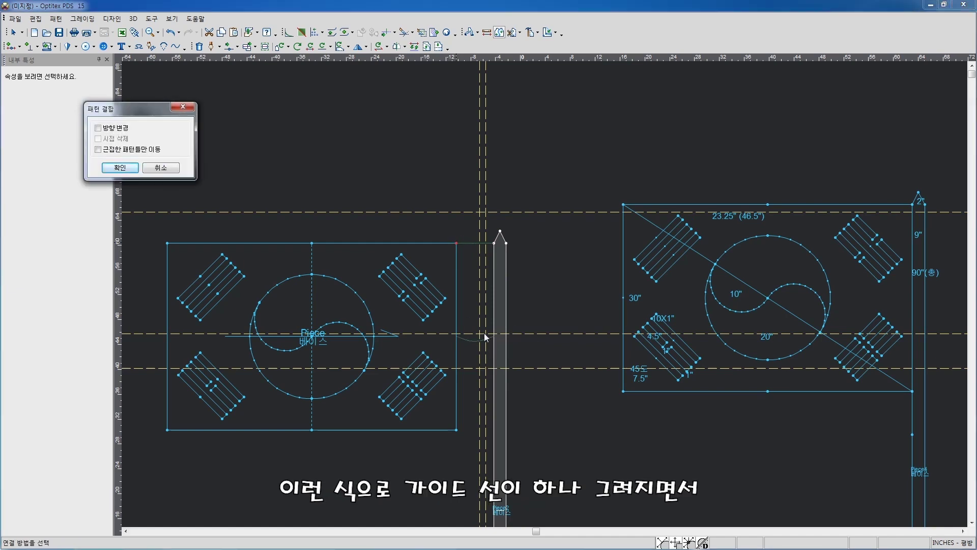
left_click_drag(120, 109, 315, 151)
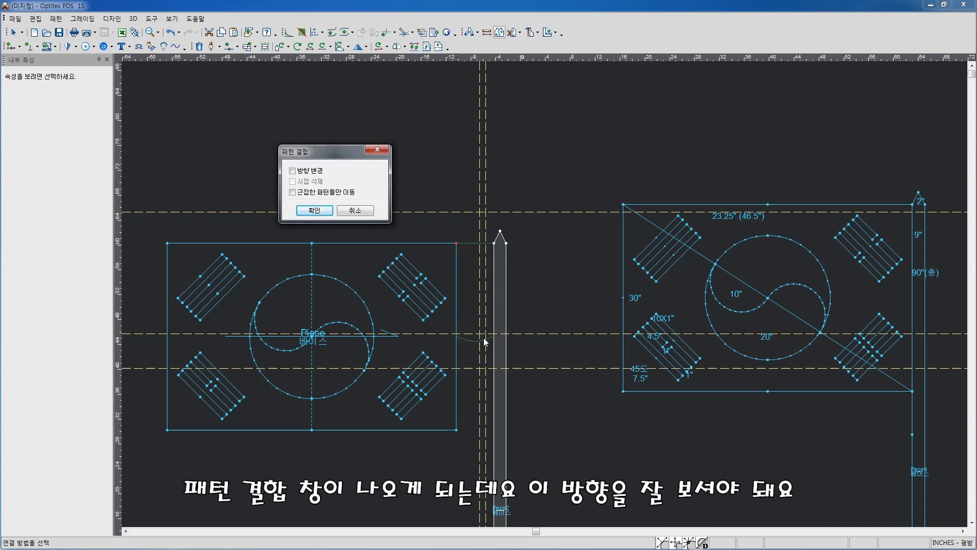
left_click(308, 173)
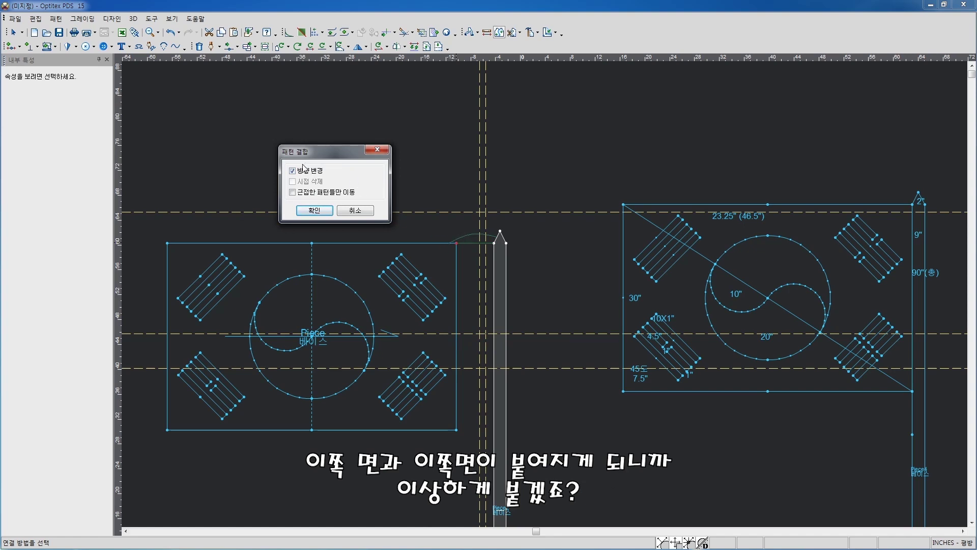
left_click(303, 169)
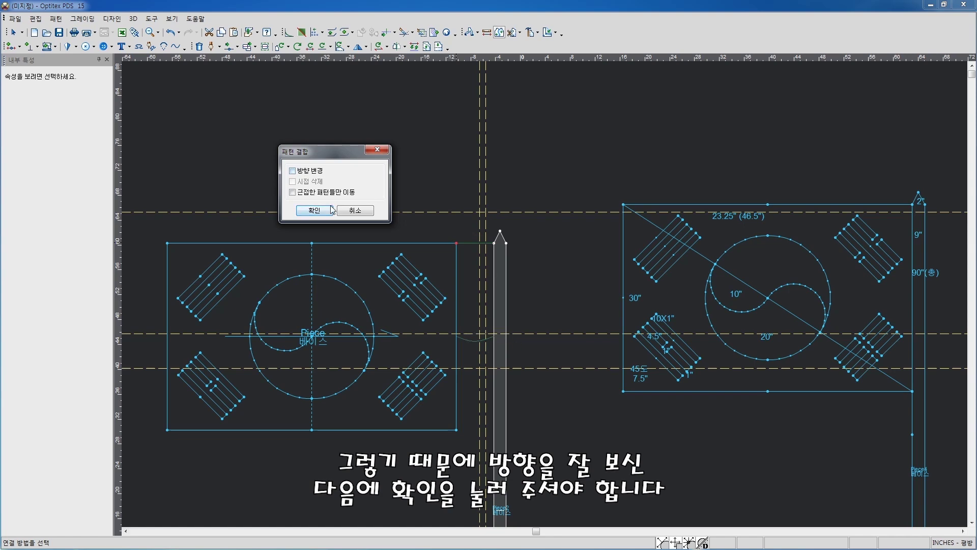
left_click(314, 211)
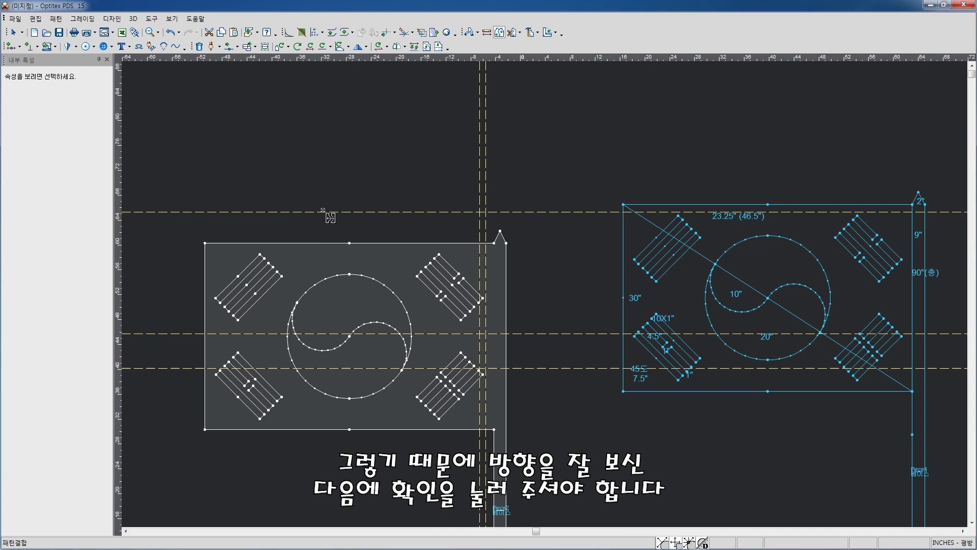
- Draw a line down the flag's right edge from its top-right to bottom-right corner
left_click(211, 46)
left_click(494, 243)
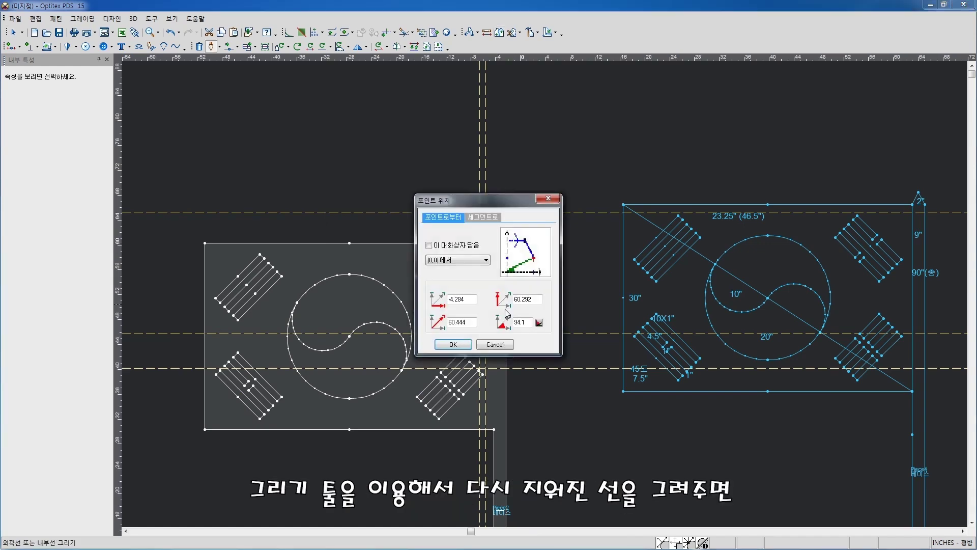
left_click(454, 345)
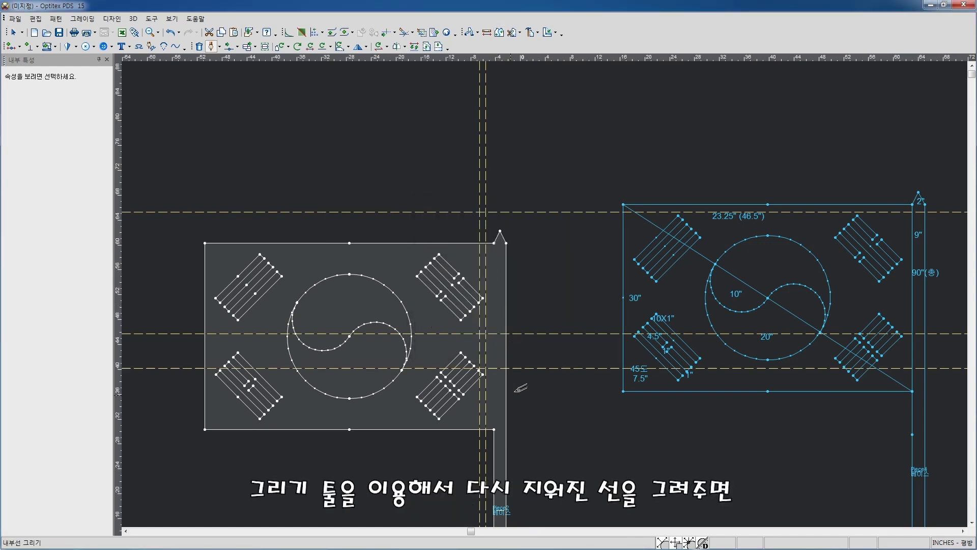
left_click(493, 429)
left_click(454, 344)
right_click(536, 283)
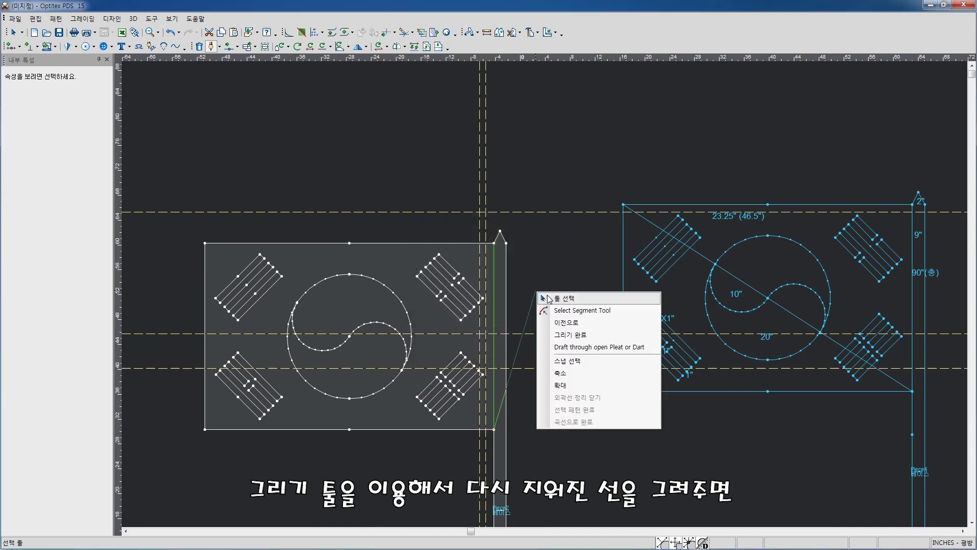
left_click(549, 301)
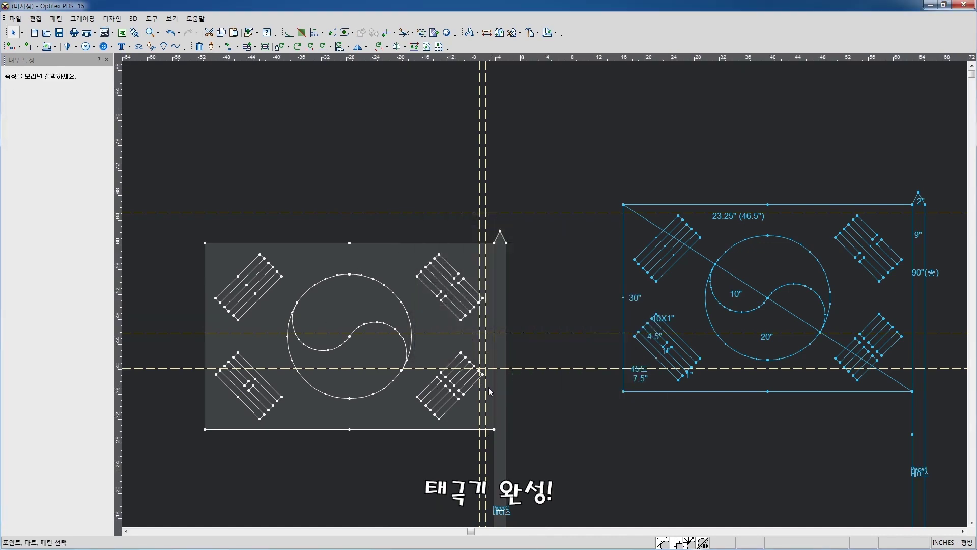
scroll(508, 357, "down", 2)
left_click(506, 299)
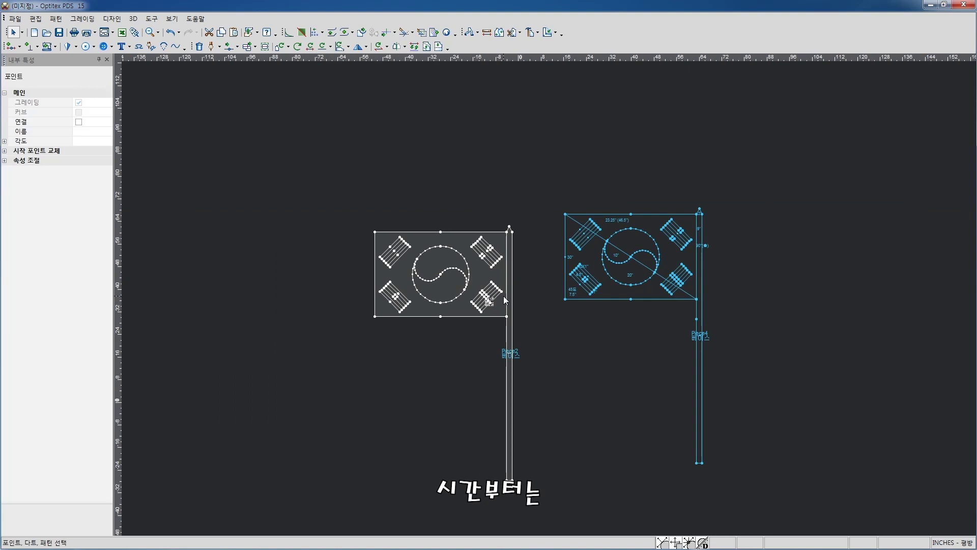